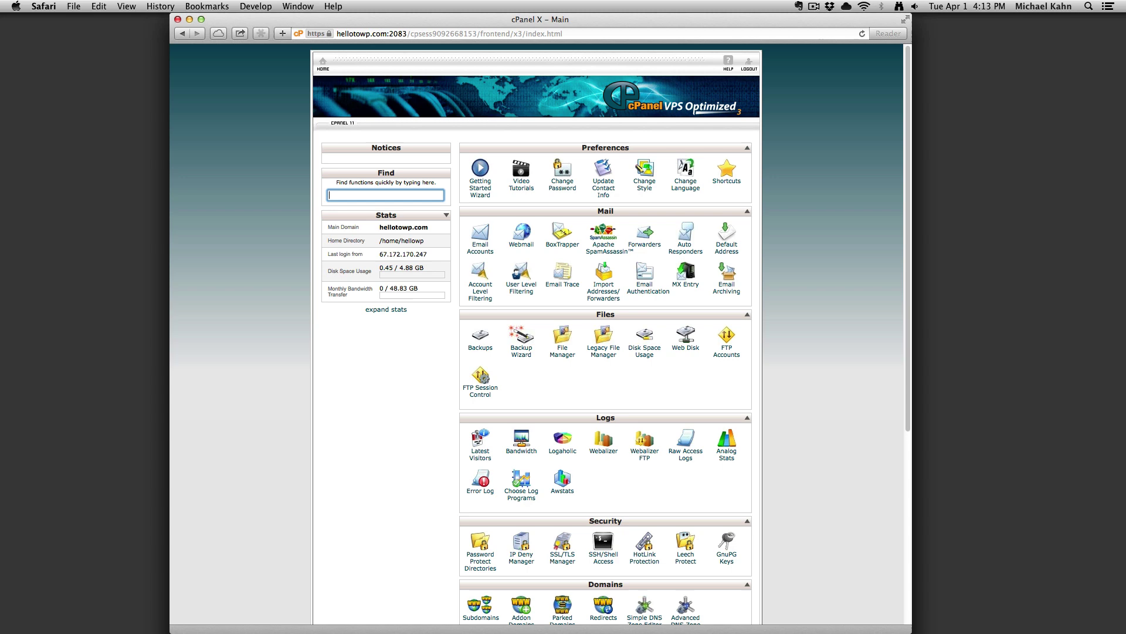
# Open wordpress.org in a new tab and go to the WordPress 3.8.1 download page.
pyautogui.press('super+t')
pyautogui.write('wordpress')
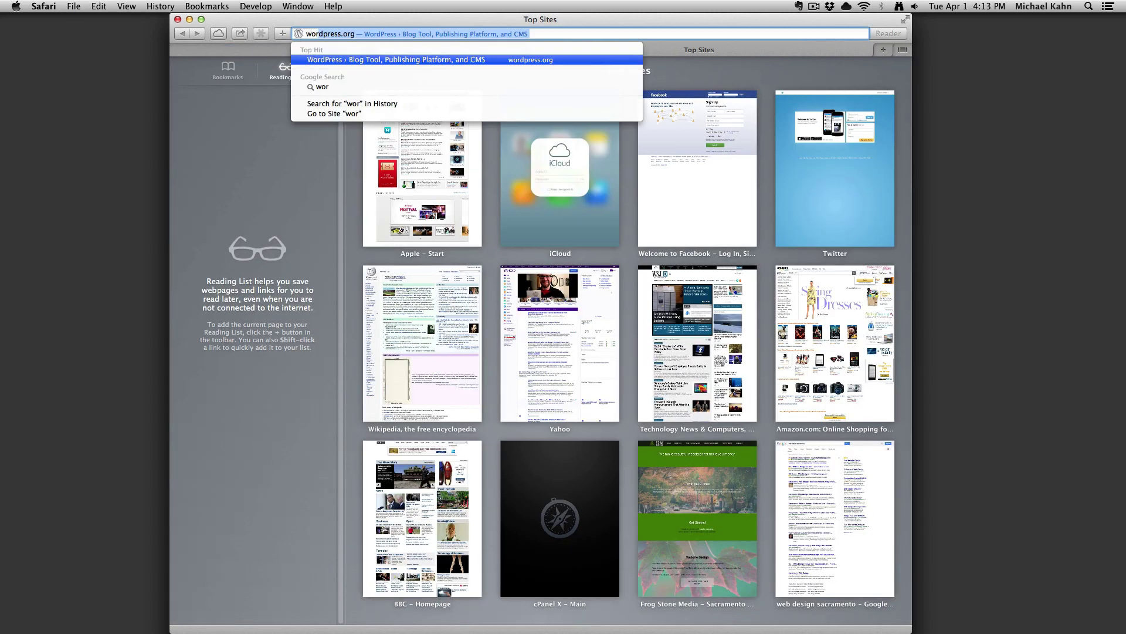
pyautogui.write('.org')
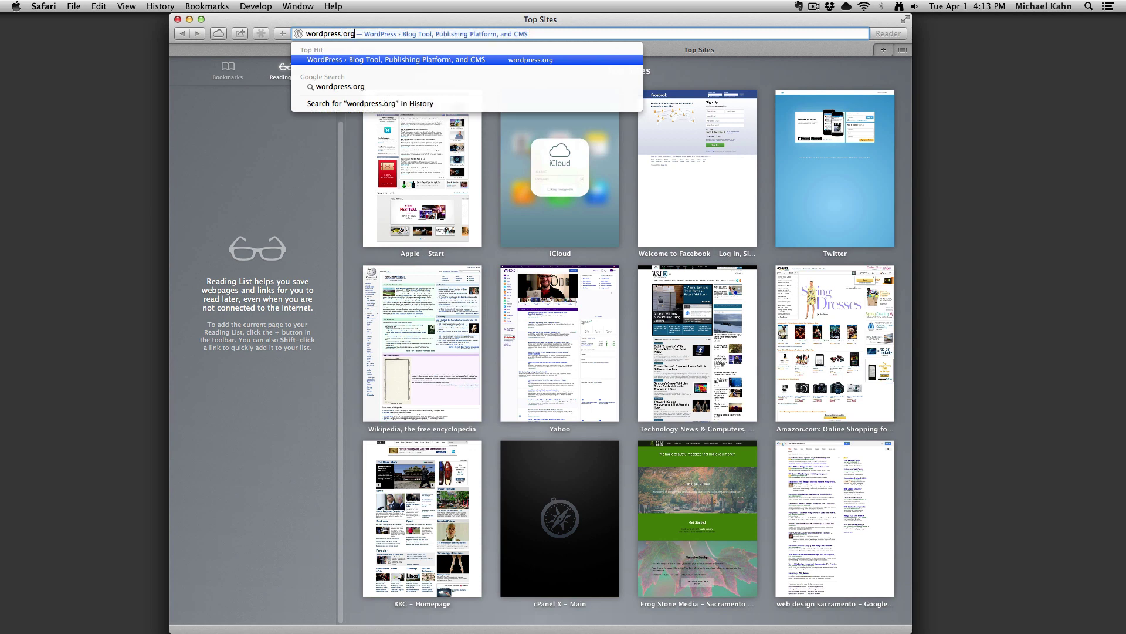
pyautogui.press('Return')
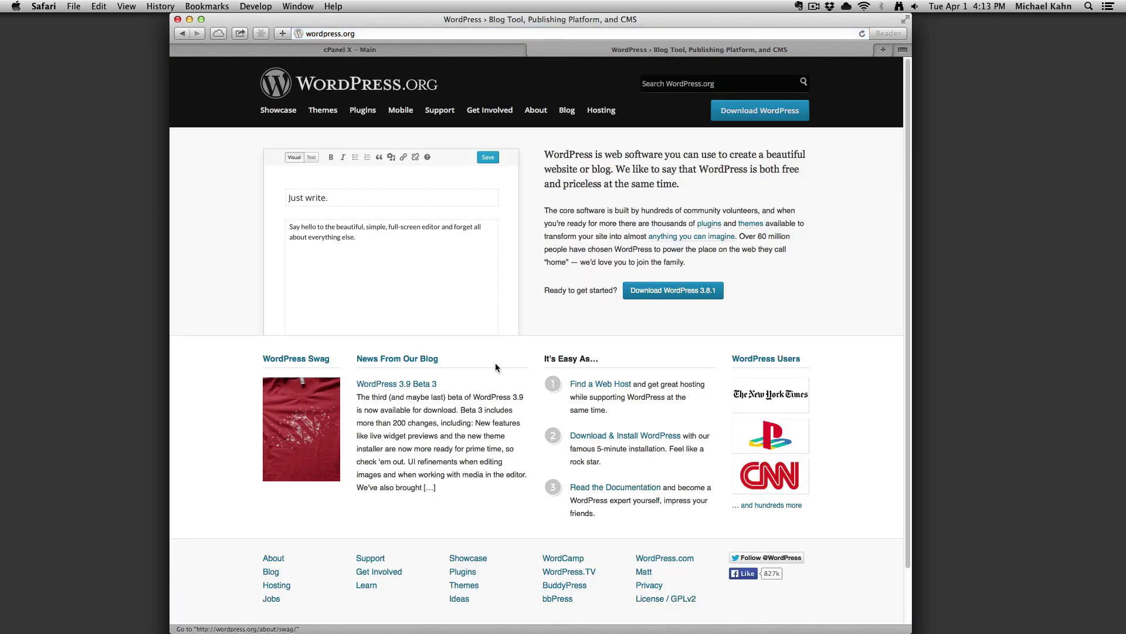
pyautogui.click(687, 289)
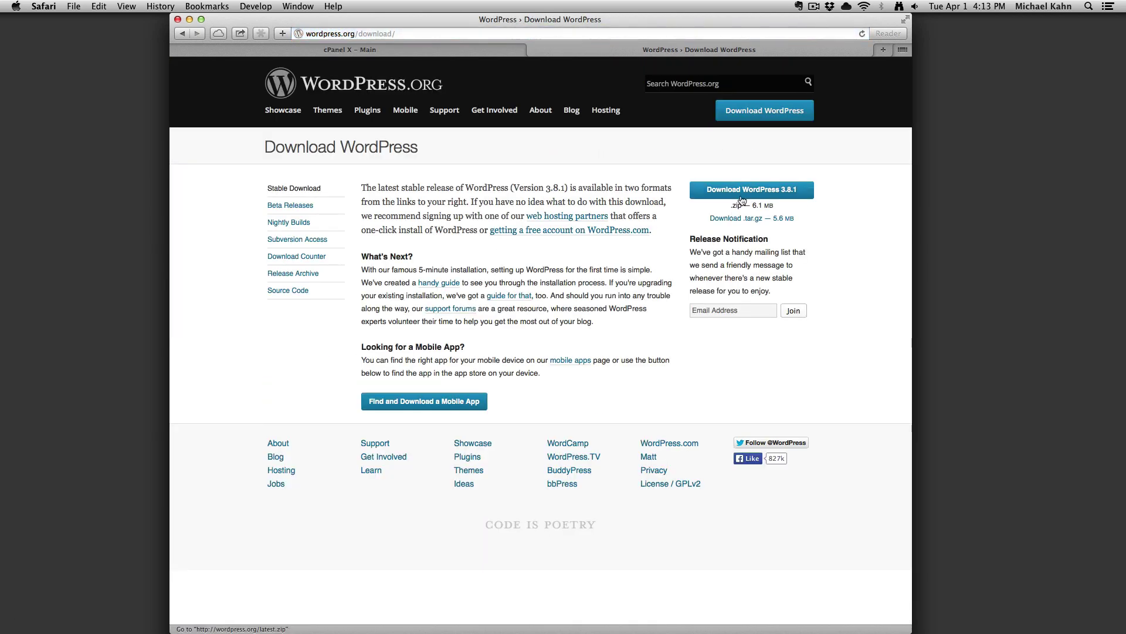
# Open cPanel's File Manager at the Web Root so public_html is listed.
pyautogui.click(413, 52)
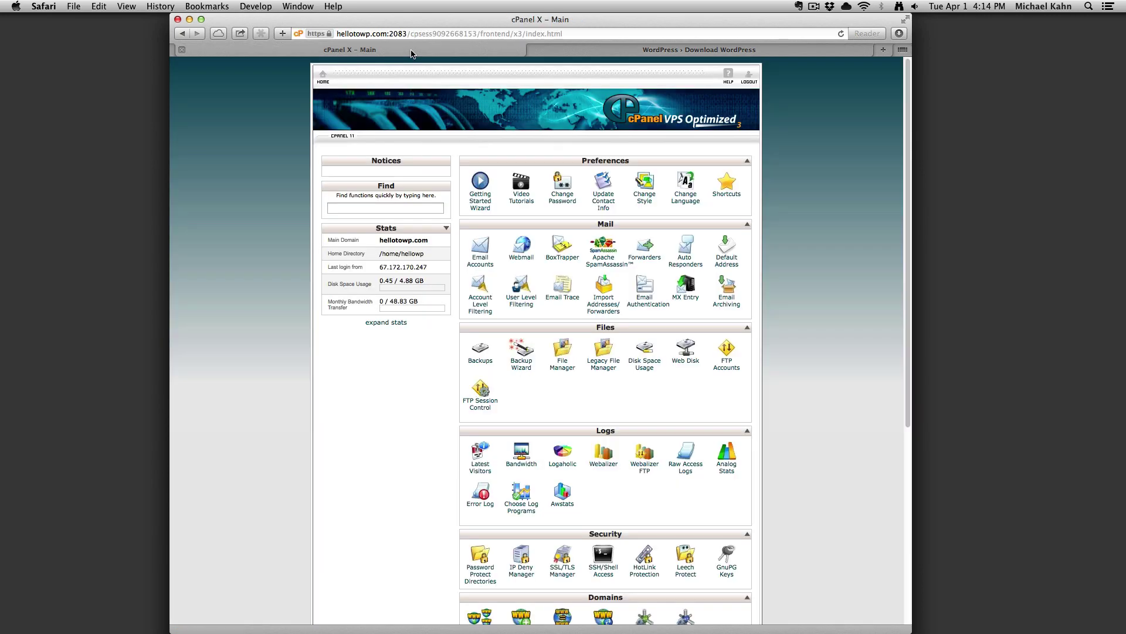
pyautogui.click(567, 368)
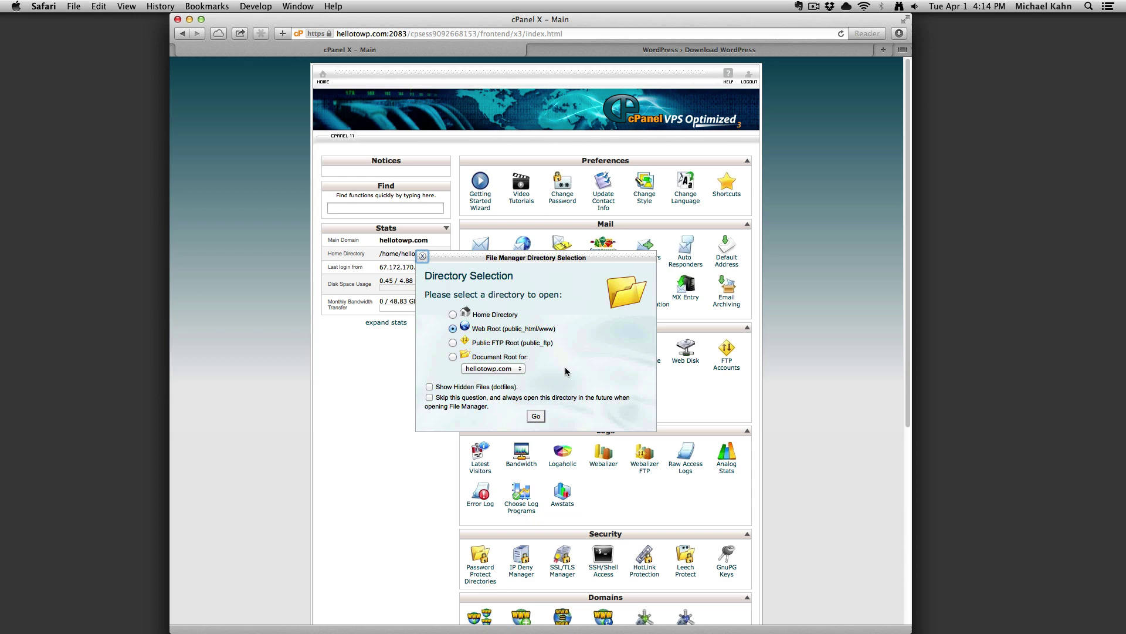
pyautogui.click(539, 415)
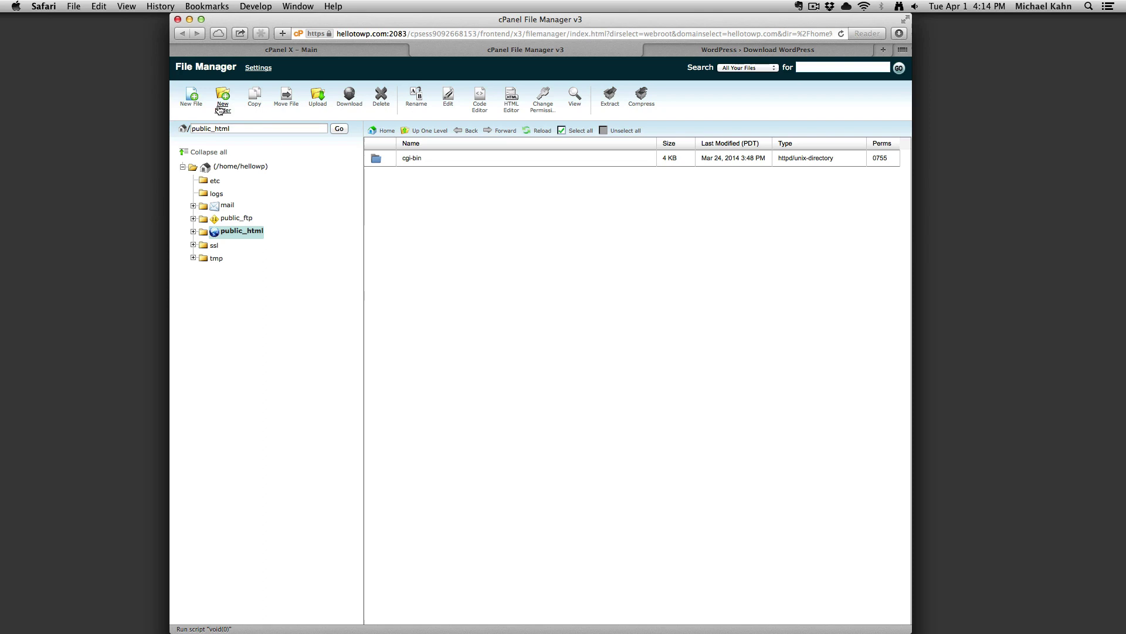
# Upload wordpress-3.9-beta3.zip to public_html and return to the public_html listing.
pyautogui.click(317, 107)
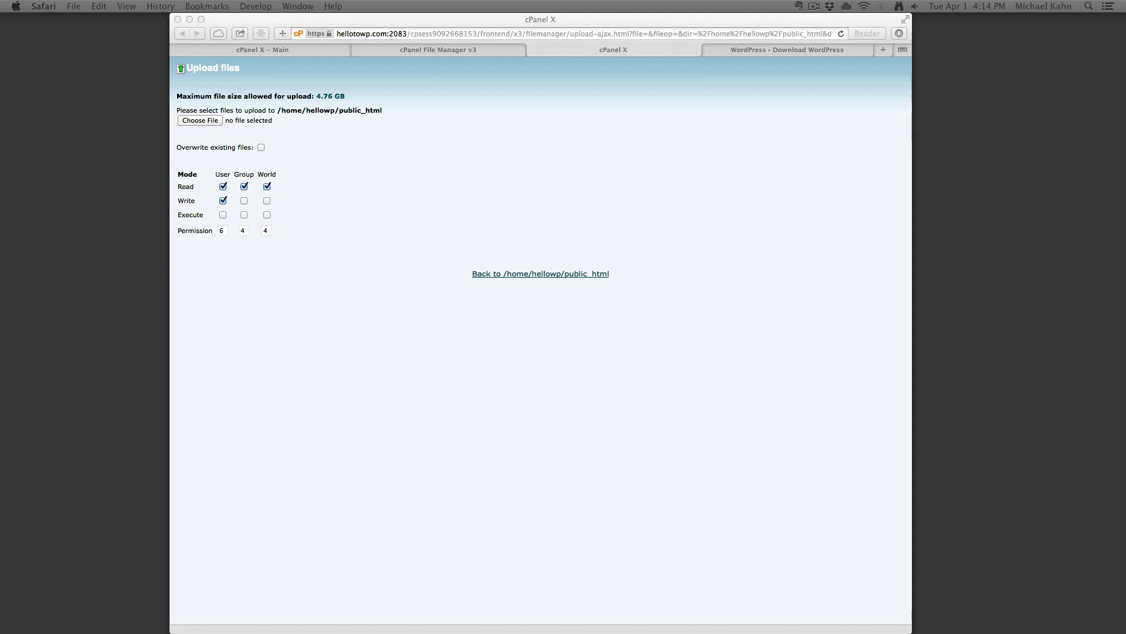
pyautogui.moveTo(141, 103); pyautogui.dragTo(228, 120)
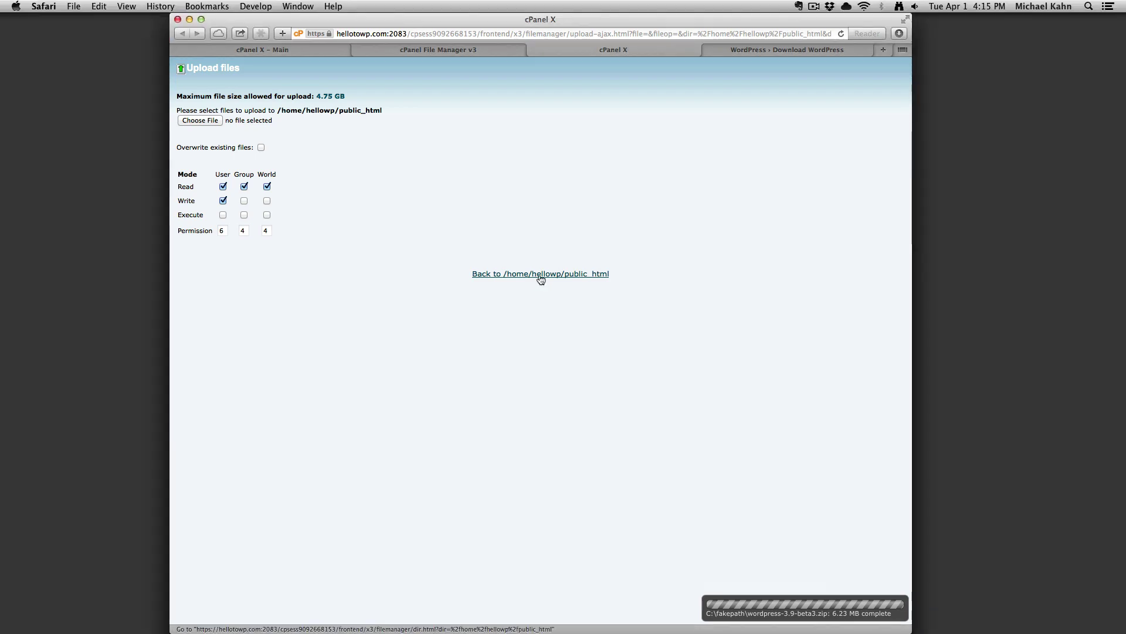
pyautogui.click(540, 275)
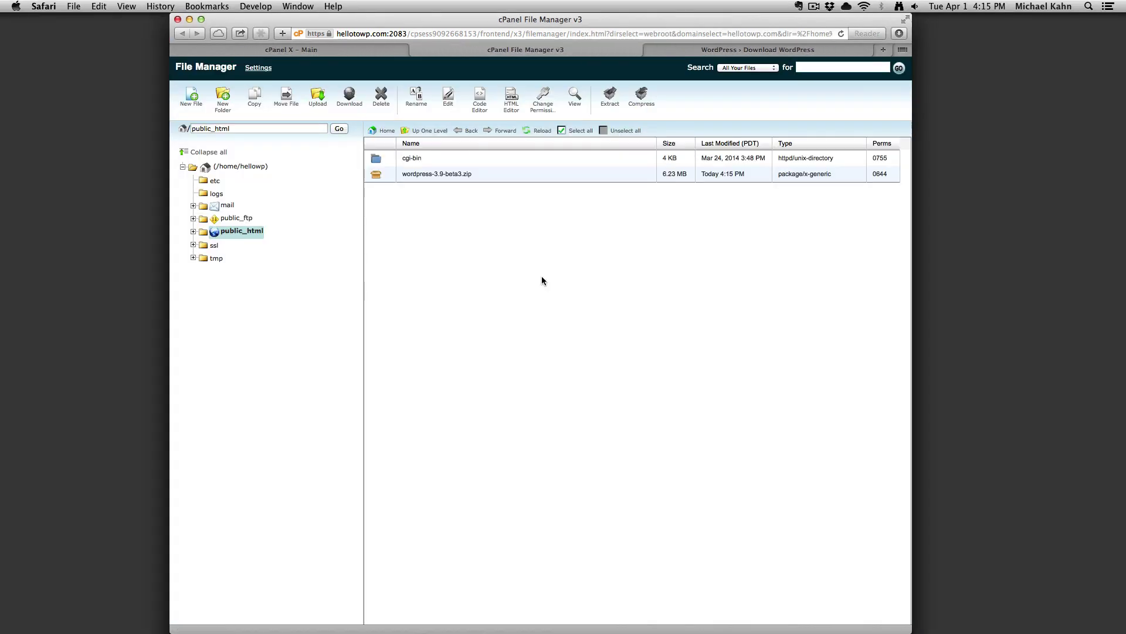
# Extract wordpress-3.9-beta3.zip into public_html, refresh, and open the new wordpress folder.
pyautogui.click(419, 177)
pyautogui.click(610, 96)
pyautogui.click(618, 392)
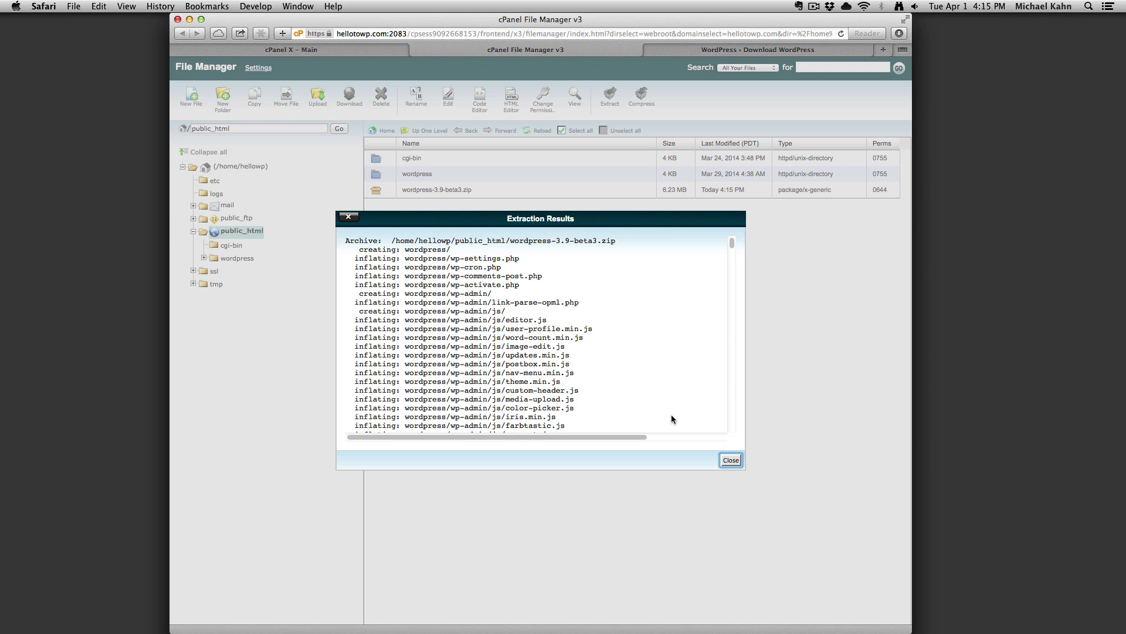
pyautogui.click(731, 460)
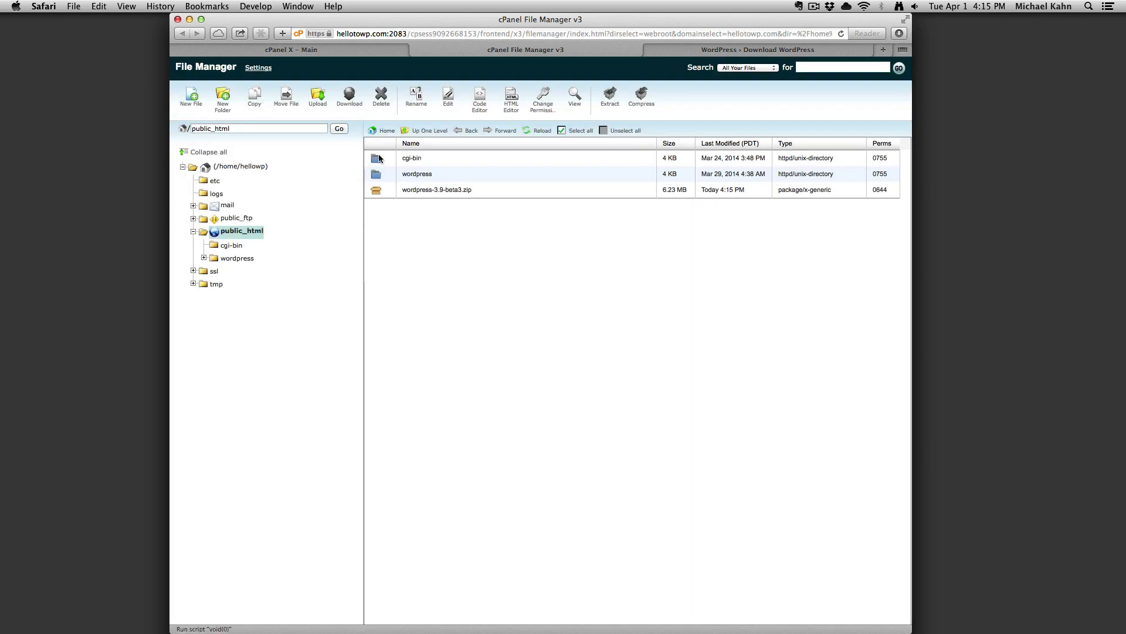
pyautogui.click(526, 132)
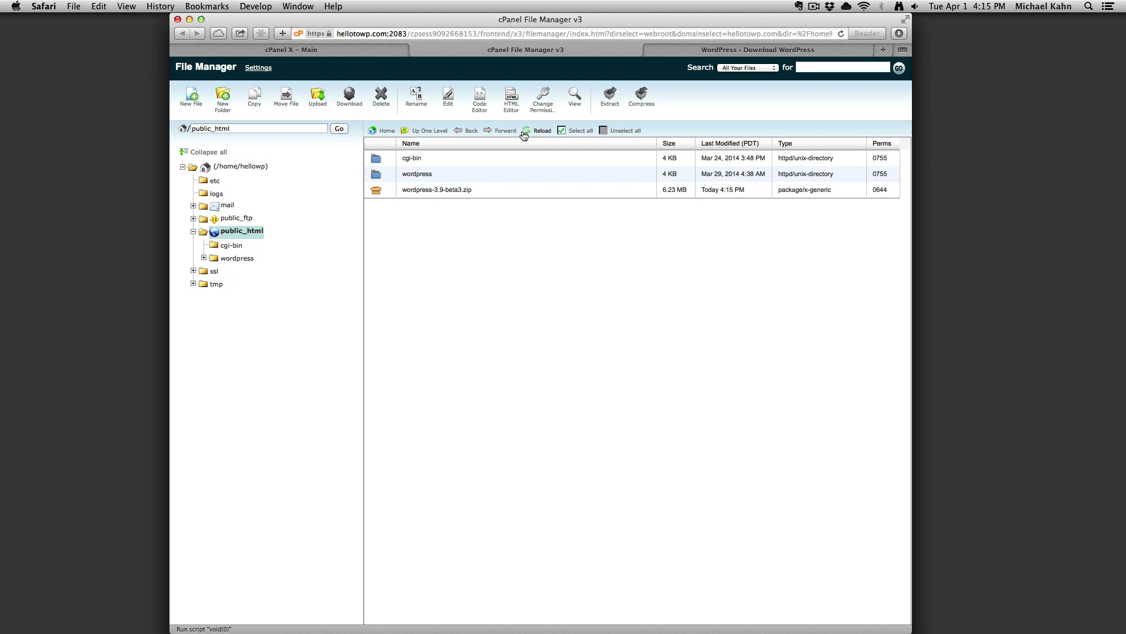
pyautogui.doubleClick(386, 178)
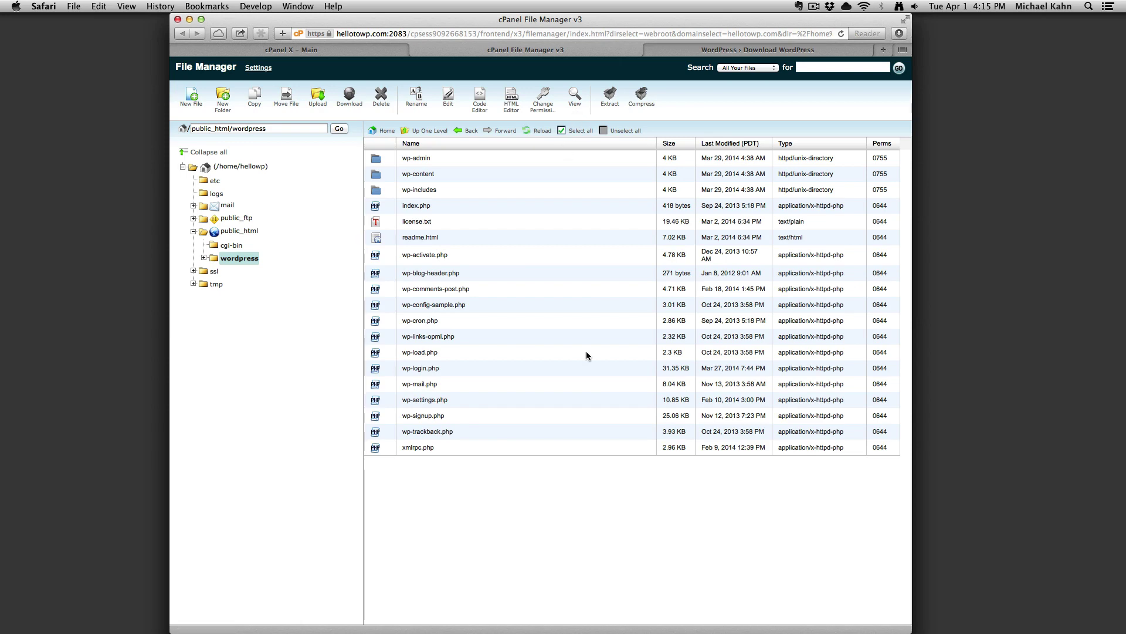
# Move every file in the wordpress folder to /public_html, then return to public_html.
pyautogui.click(573, 134)
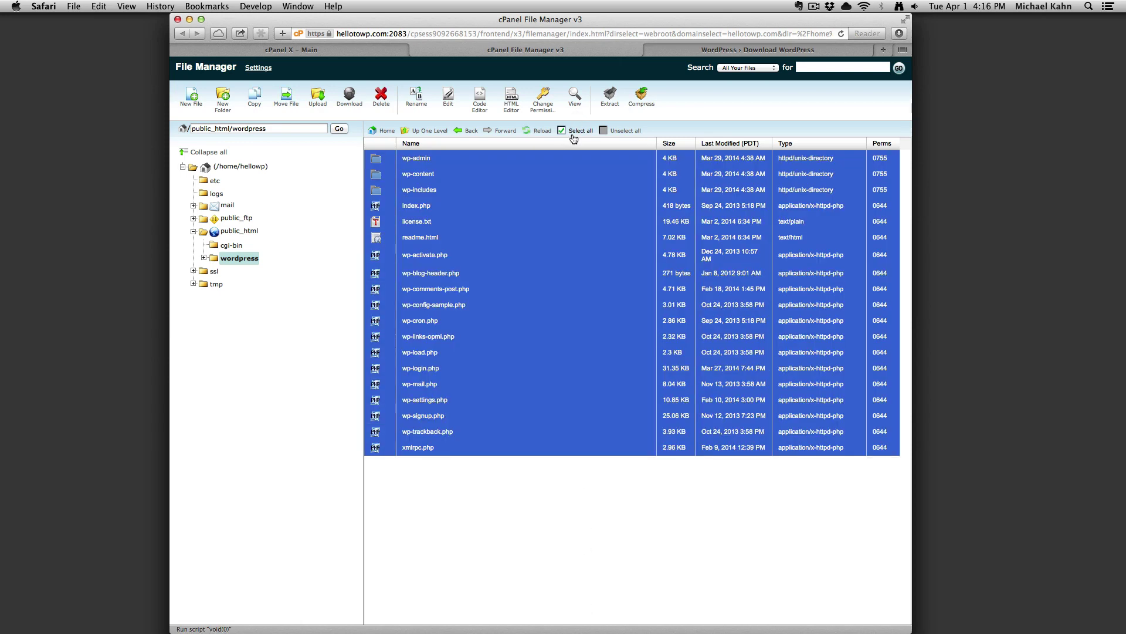
pyautogui.click(287, 100)
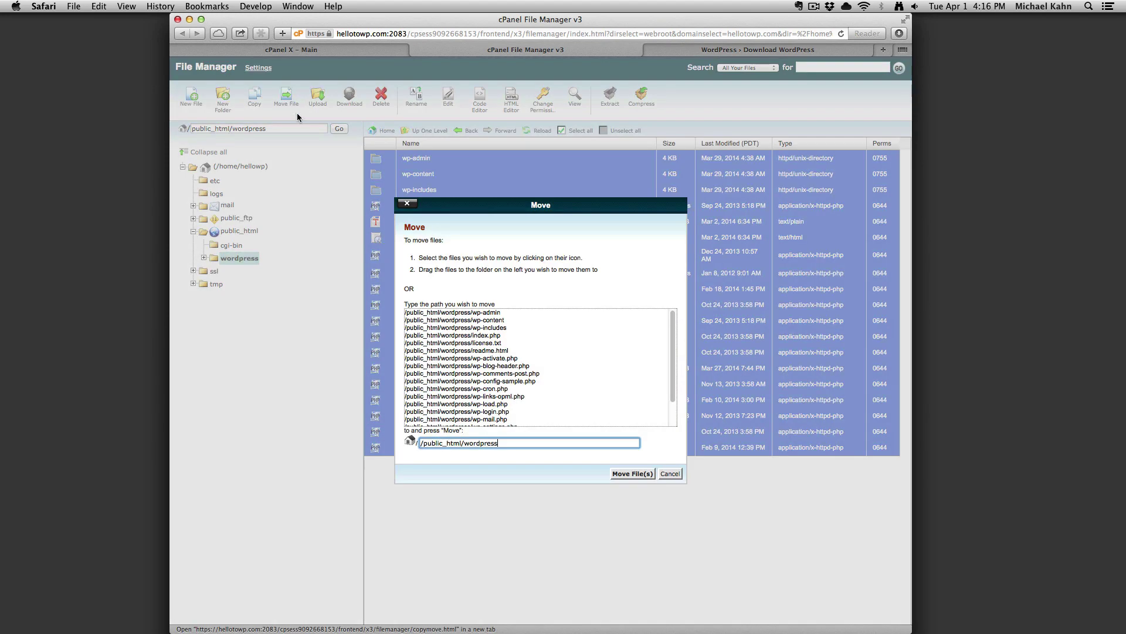
pyautogui.press('BackSpace')
pyautogui.press('BackSpace')
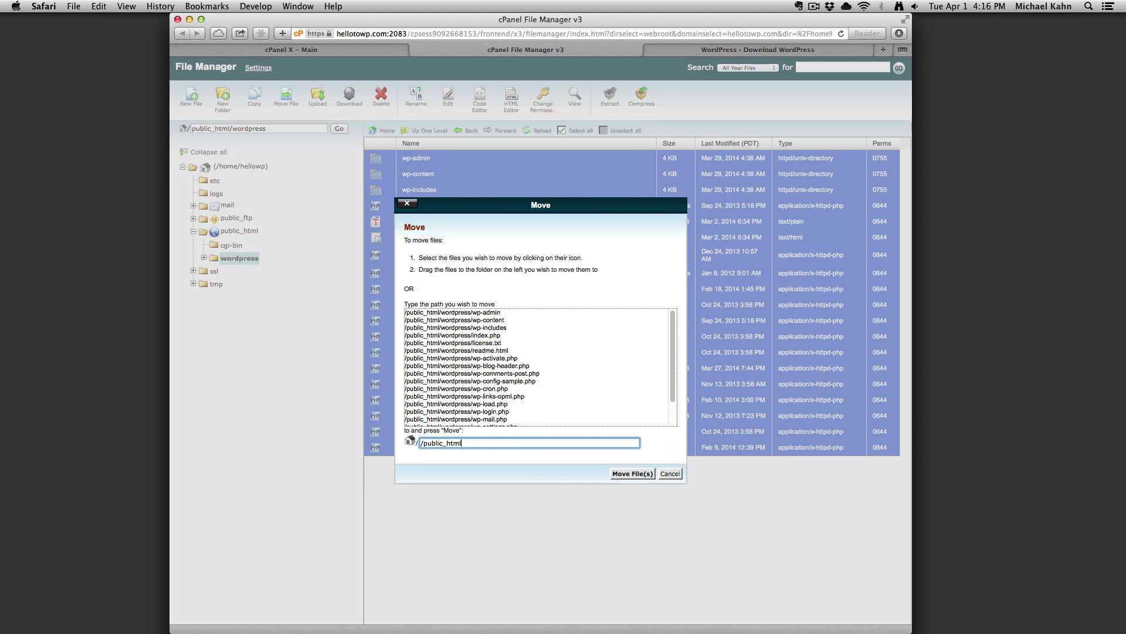
pyautogui.click(619, 474)
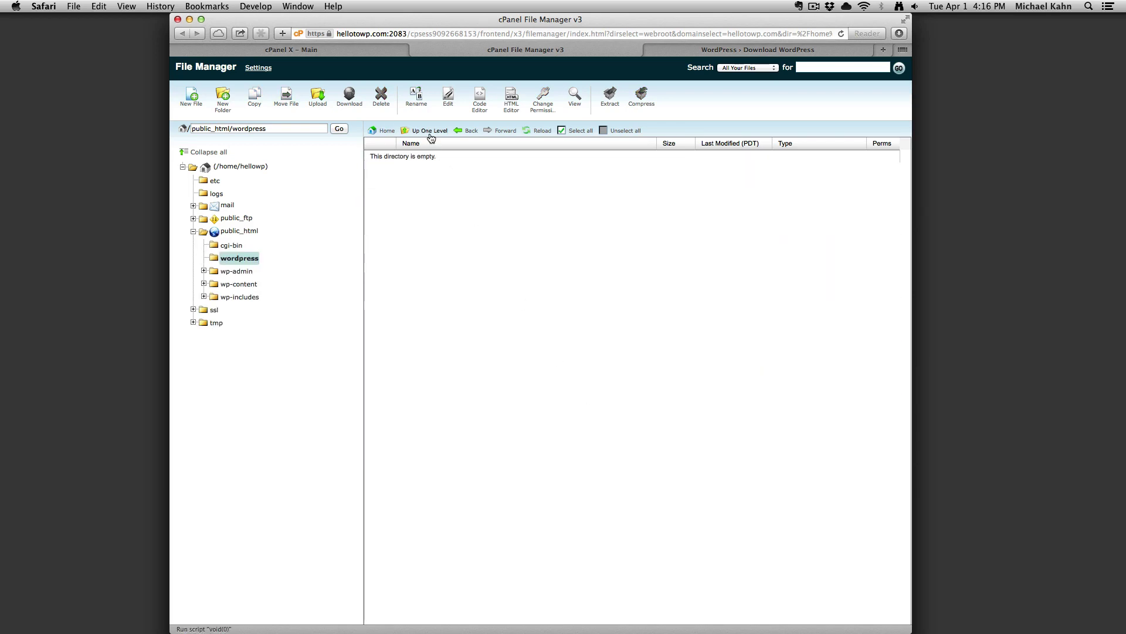
pyautogui.click(430, 132)
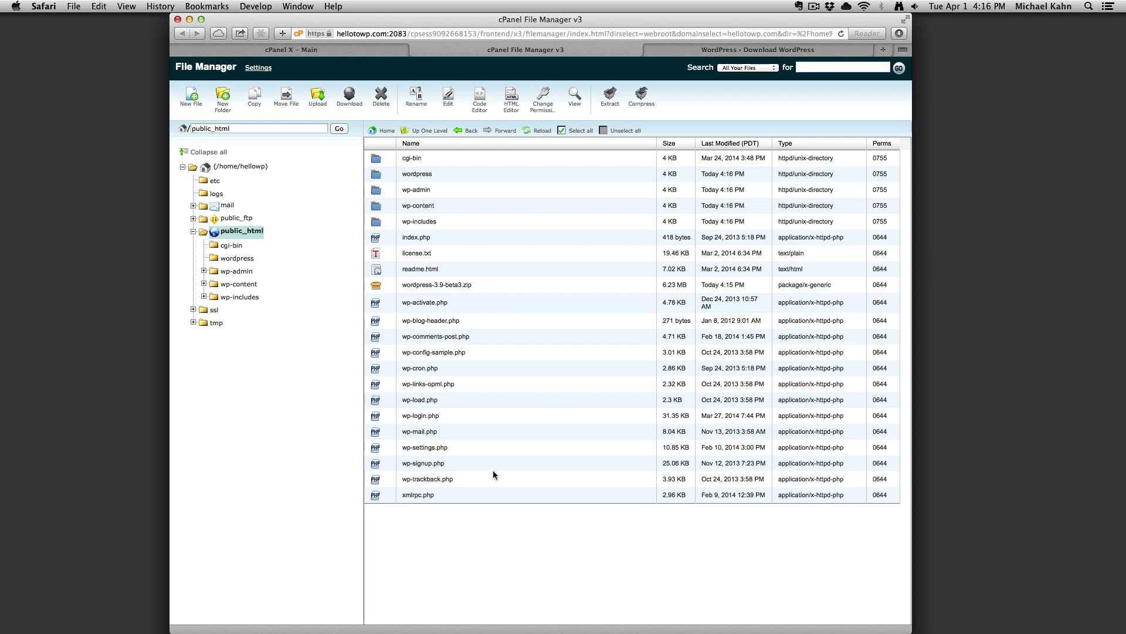
# Delete the empty wordpress folder and wordpress-3.9-beta3.zip from public_html.
pyautogui.click(497, 286)
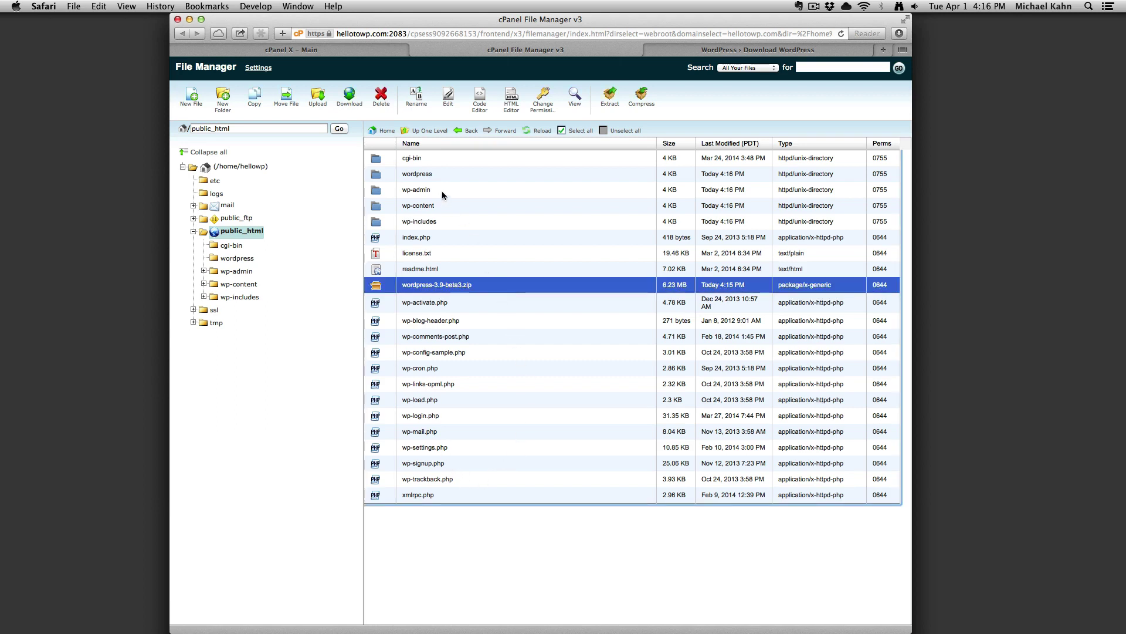
pyautogui.keyDown('super'); pyautogui.click(437, 176); pyautogui.keyUp('super')
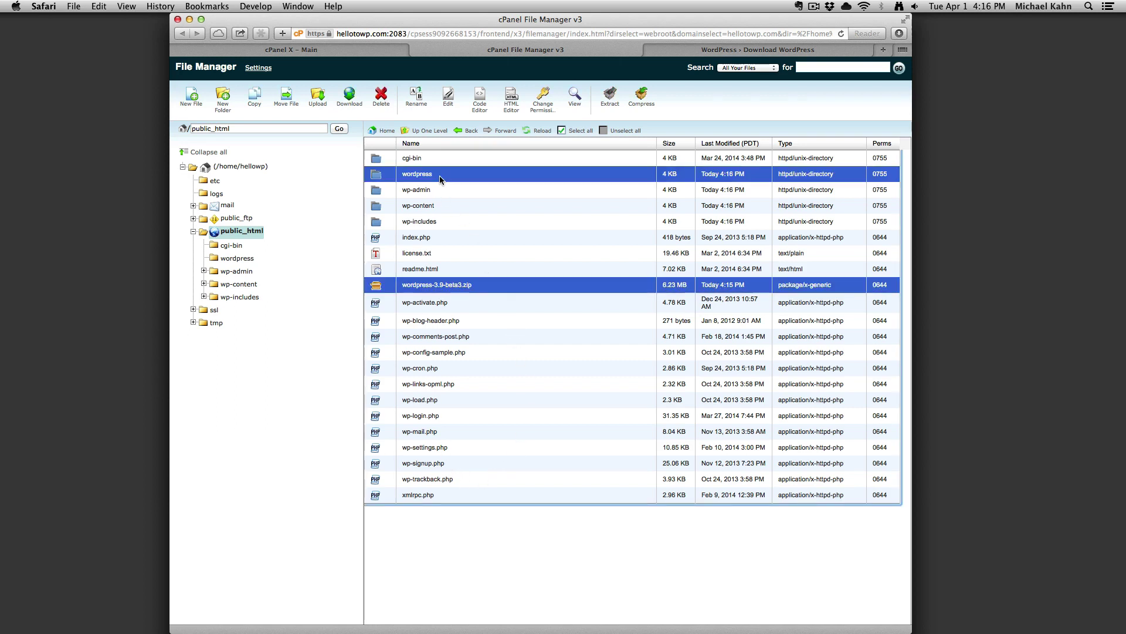
pyautogui.click(382, 98)
pyautogui.click(620, 375)
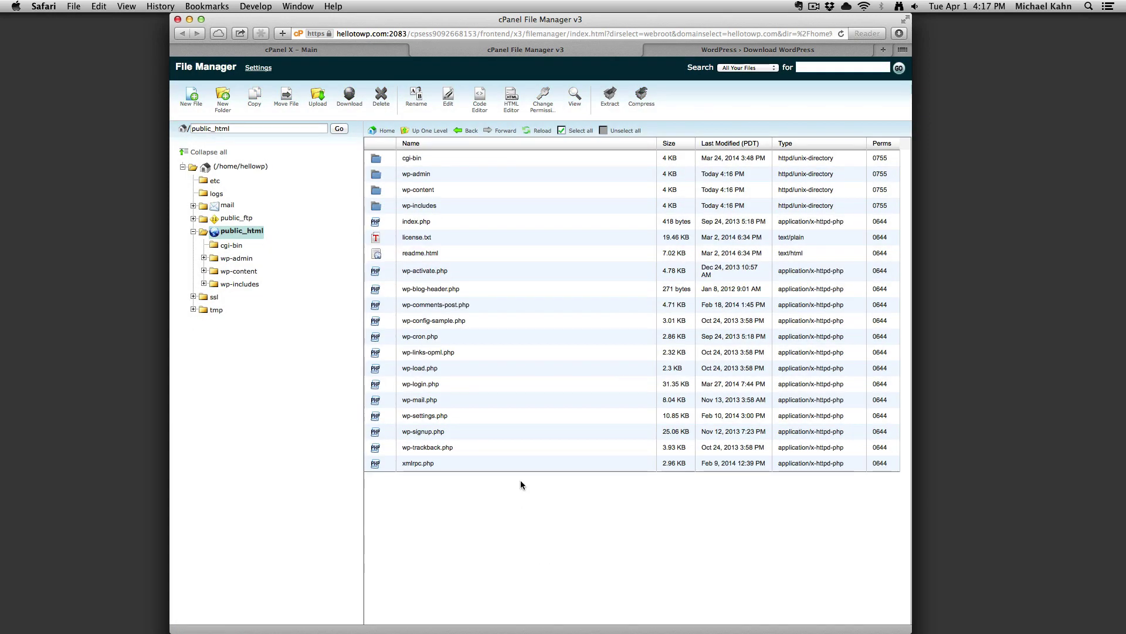
# Rename wp-config-sample.php to wp-config.php and select the renamed file.
pyautogui.click(484, 322)
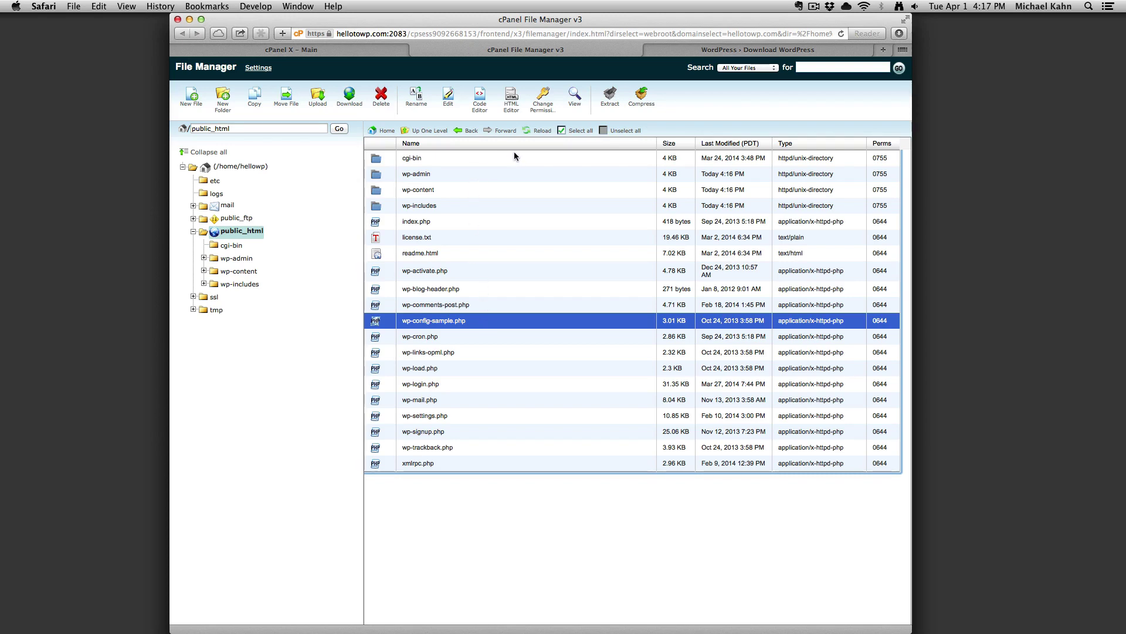
pyautogui.click(416, 97)
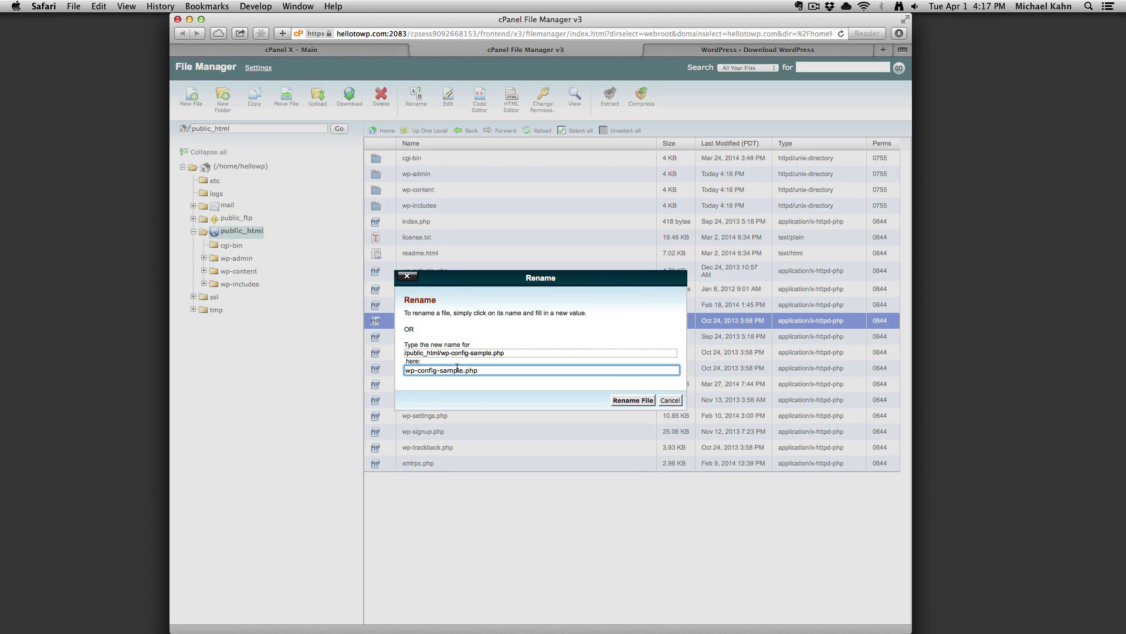
pyautogui.doubleClick(457, 369)
pyautogui.click(465, 371)
pyautogui.press('BackSpace')
pyautogui.press('BackSpace')
pyautogui.press('BackSpace')
pyautogui.press('BackSpace')
pyautogui.press('BackSpace')
pyautogui.press('BackSpace')
pyautogui.press('BackSpace')
pyautogui.click(617, 401)
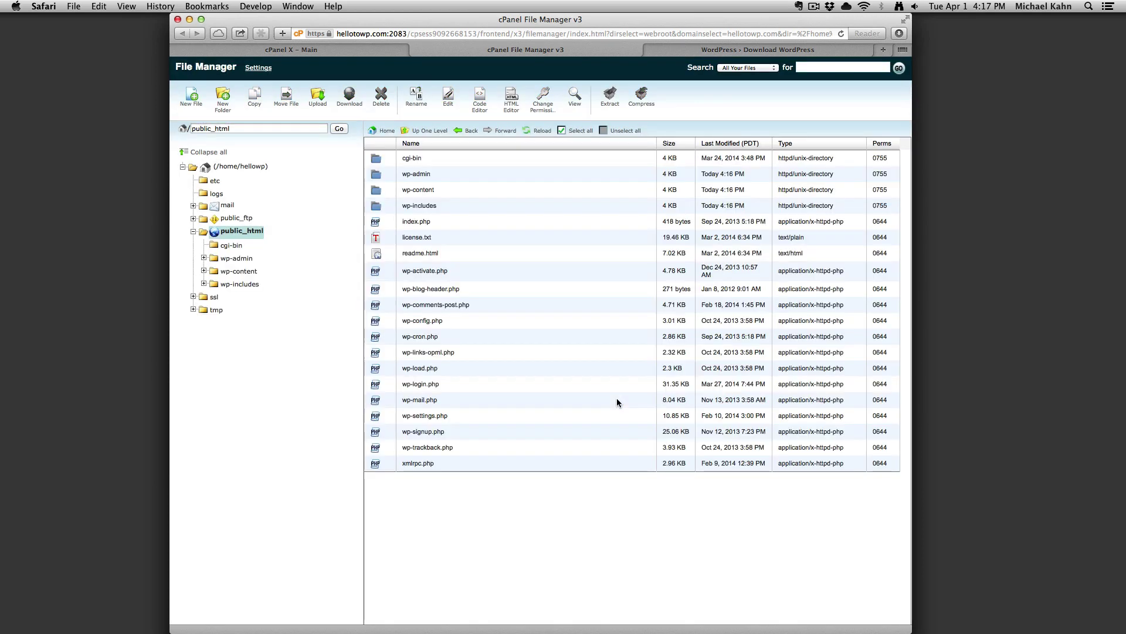
pyautogui.click(491, 325)
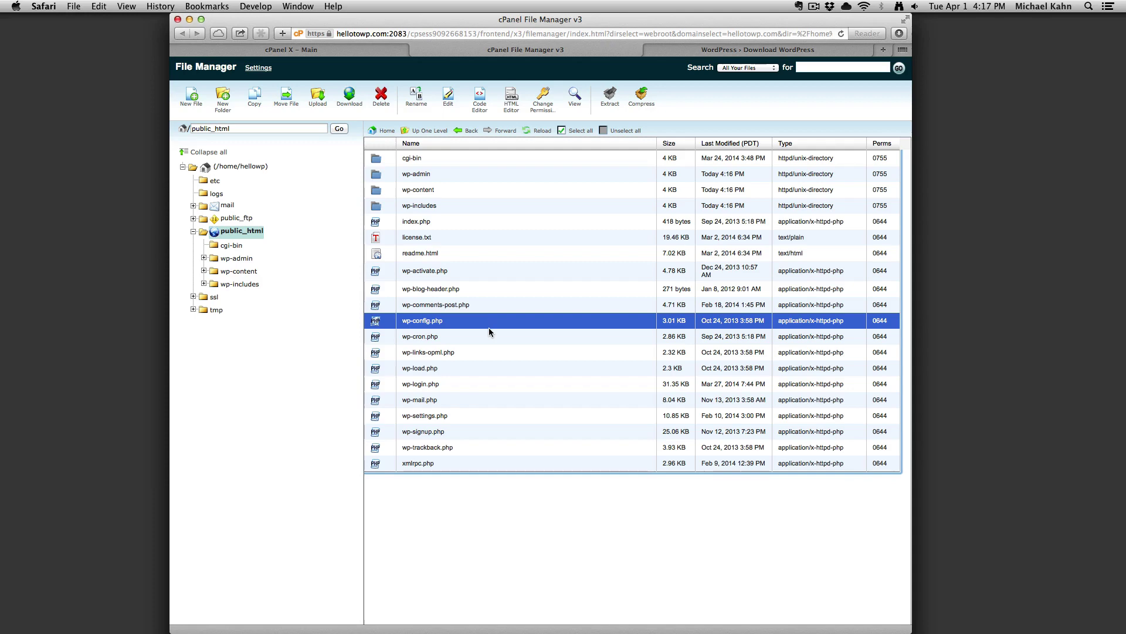
# Open wp-config.php in the Code Editor, then return to the cPanel X Main tab.
pyautogui.click(479, 99)
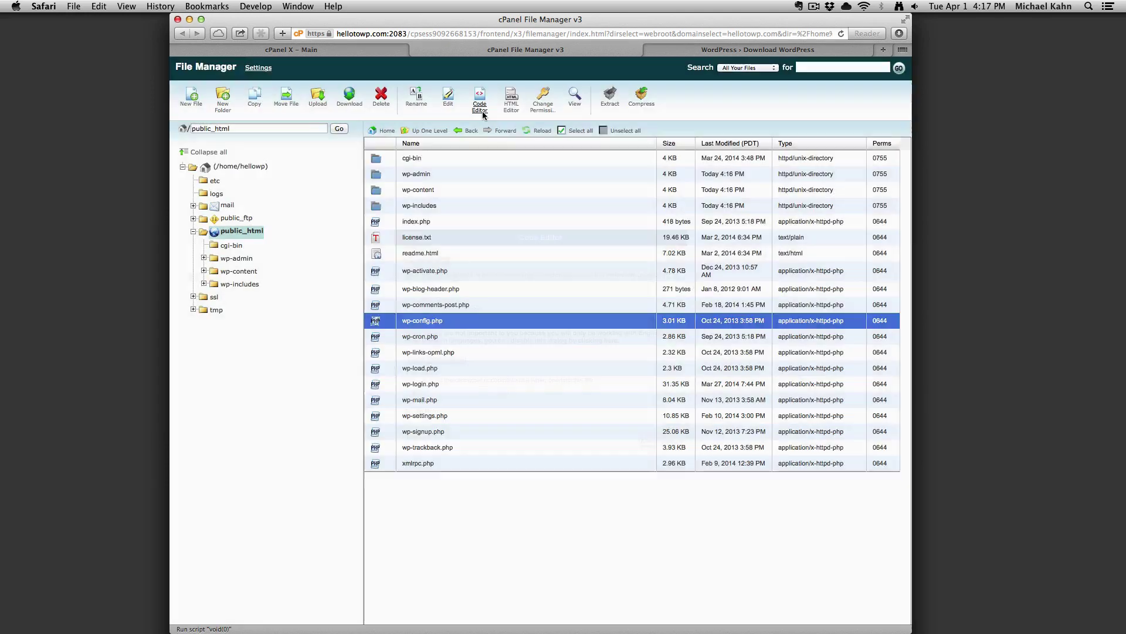
pyautogui.click(647, 441)
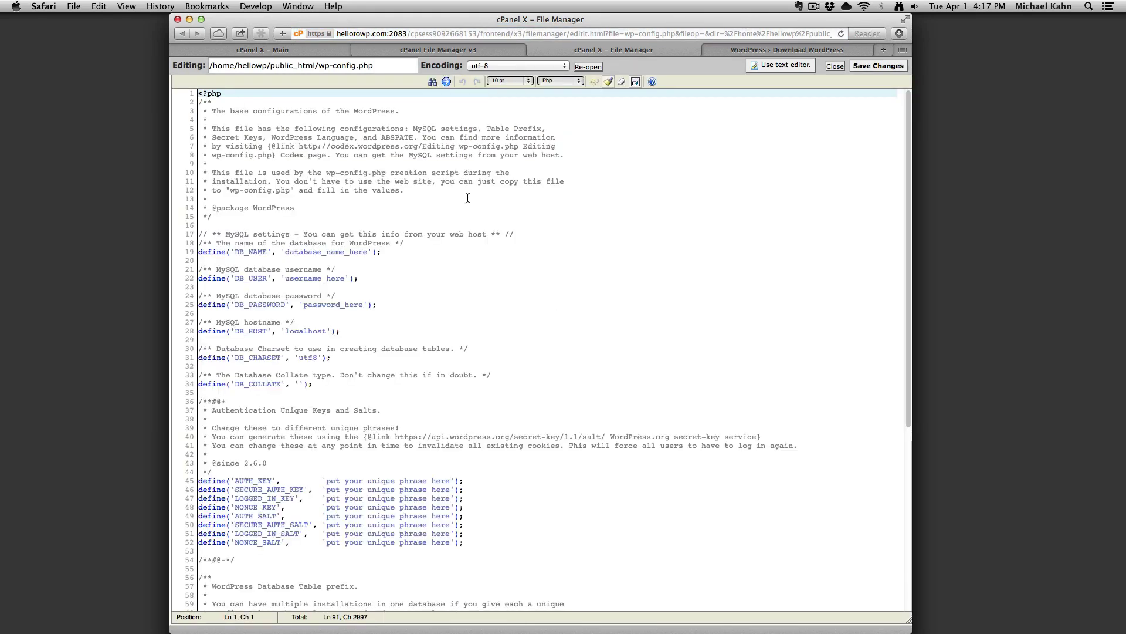
pyautogui.click(303, 54)
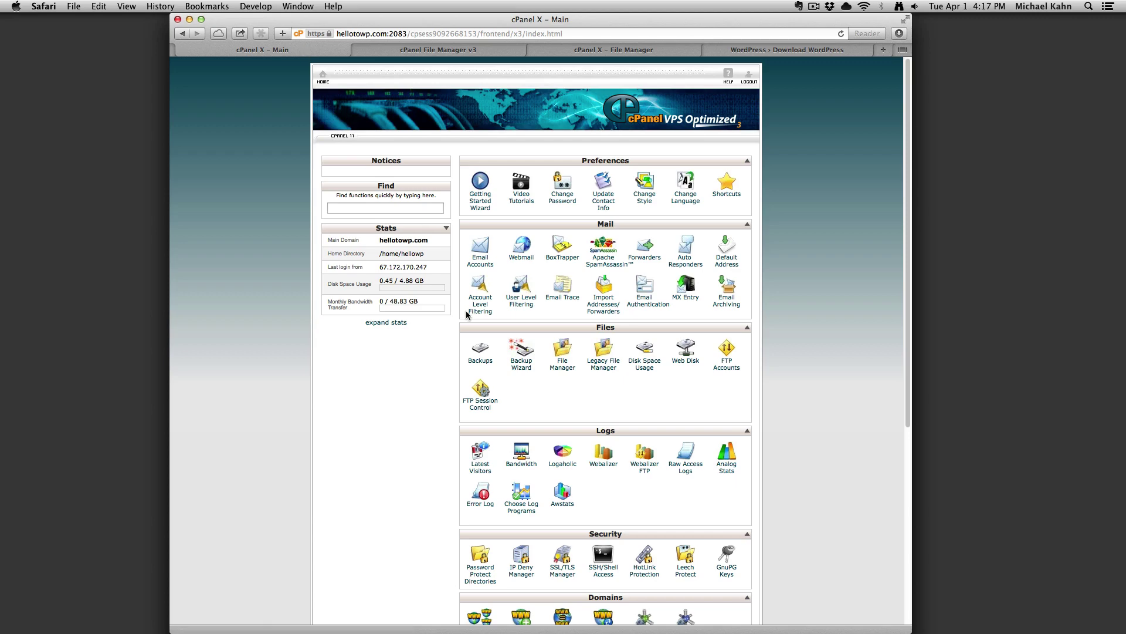
# Create a MySQL database named hellowp, giving hellowp_hellowp.
pyautogui.scroll(-5, 471, 482)
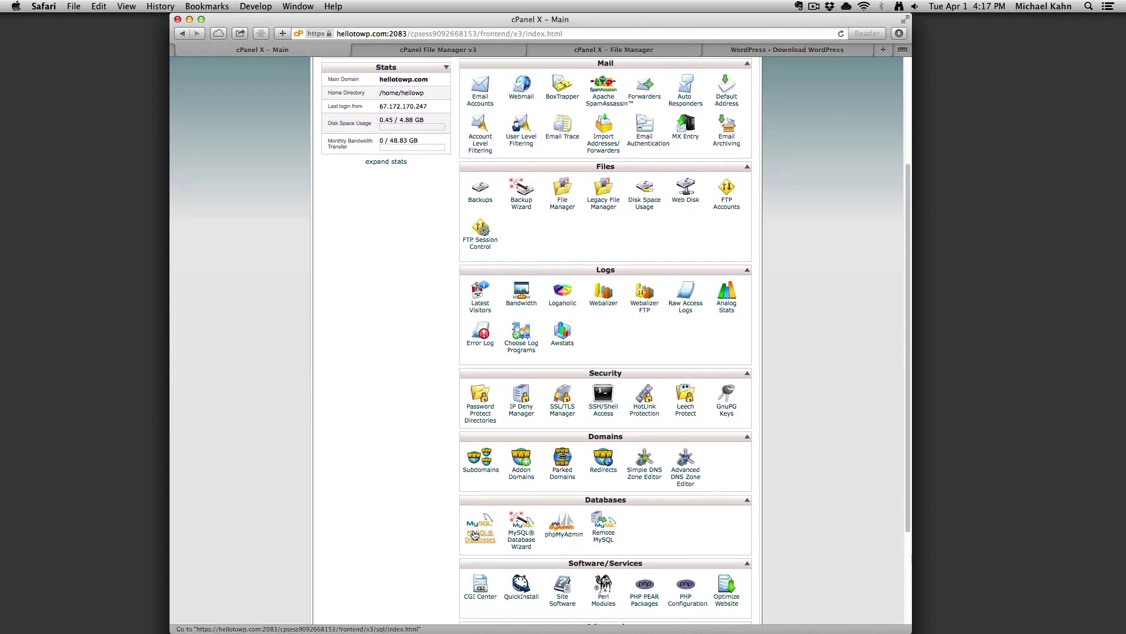
pyautogui.click(476, 531)
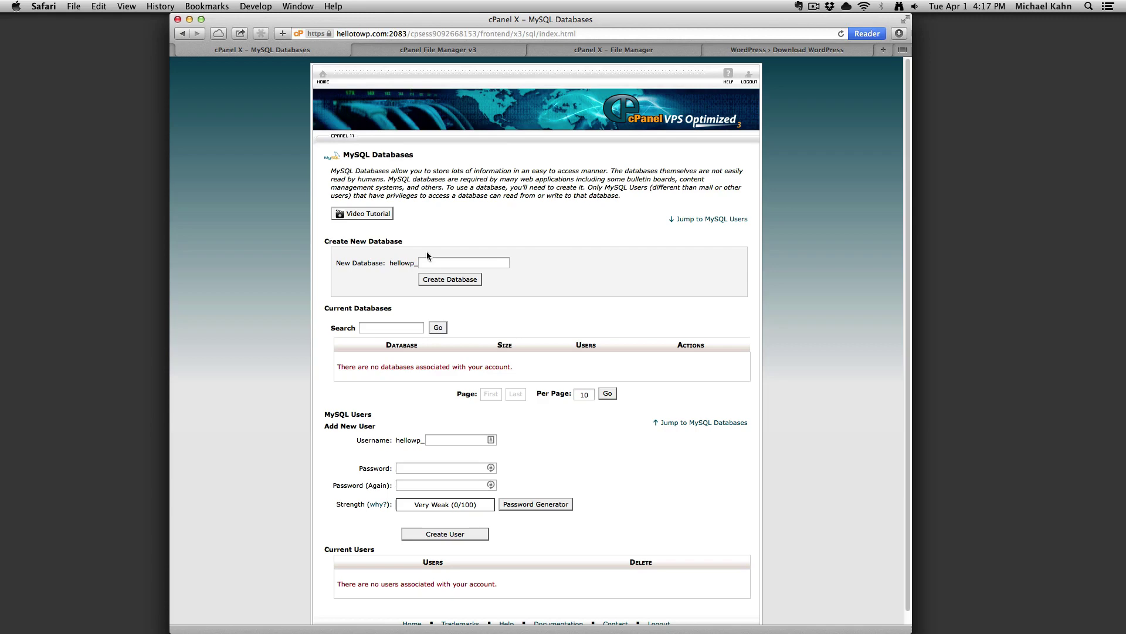
pyautogui.click(428, 258)
pyautogui.write('hellowp')
pyautogui.click(435, 279)
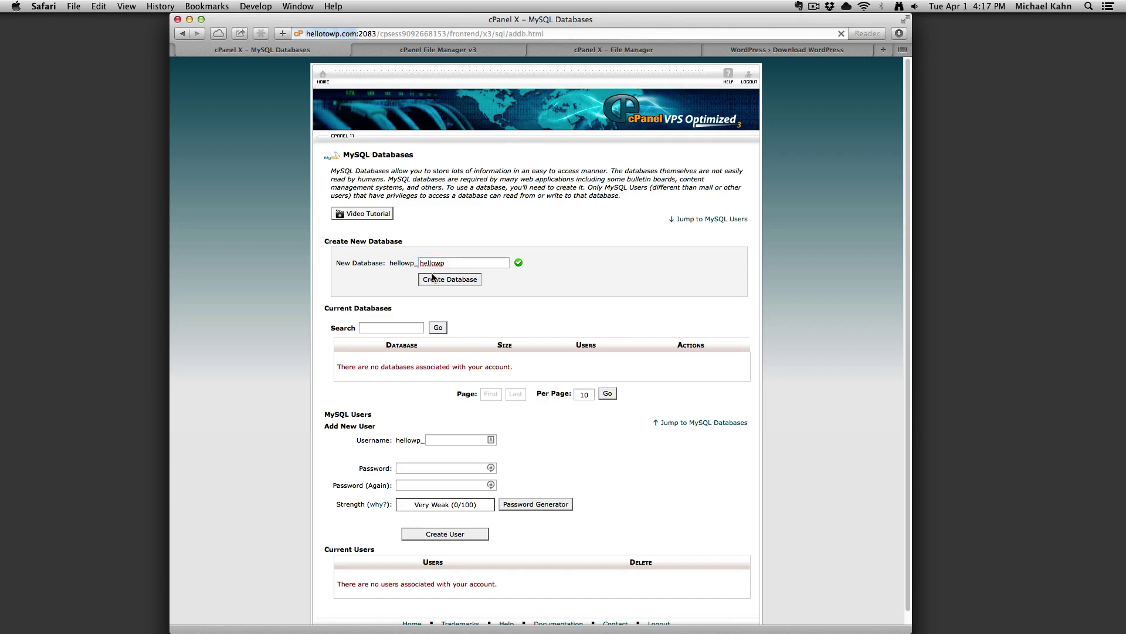
# Paste hellowp_hellowp over database_name_here on line 19 of wp-config.php, then return to MySQL Databases.
pyautogui.doubleClick(420, 186)
pyautogui.press('super+c')
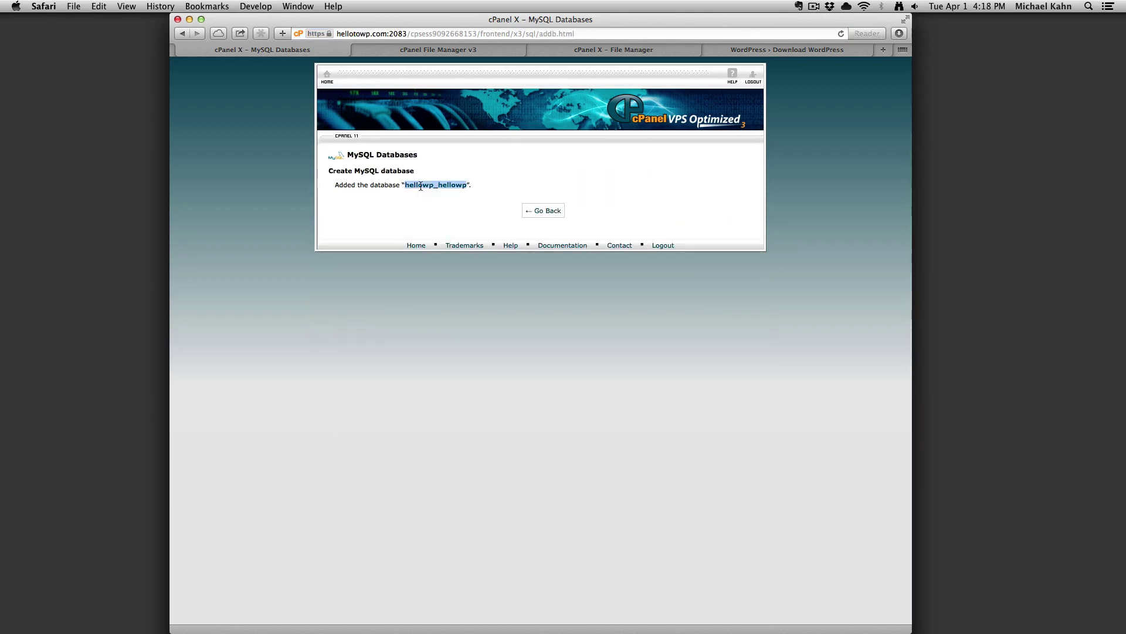
pyautogui.click(603, 51)
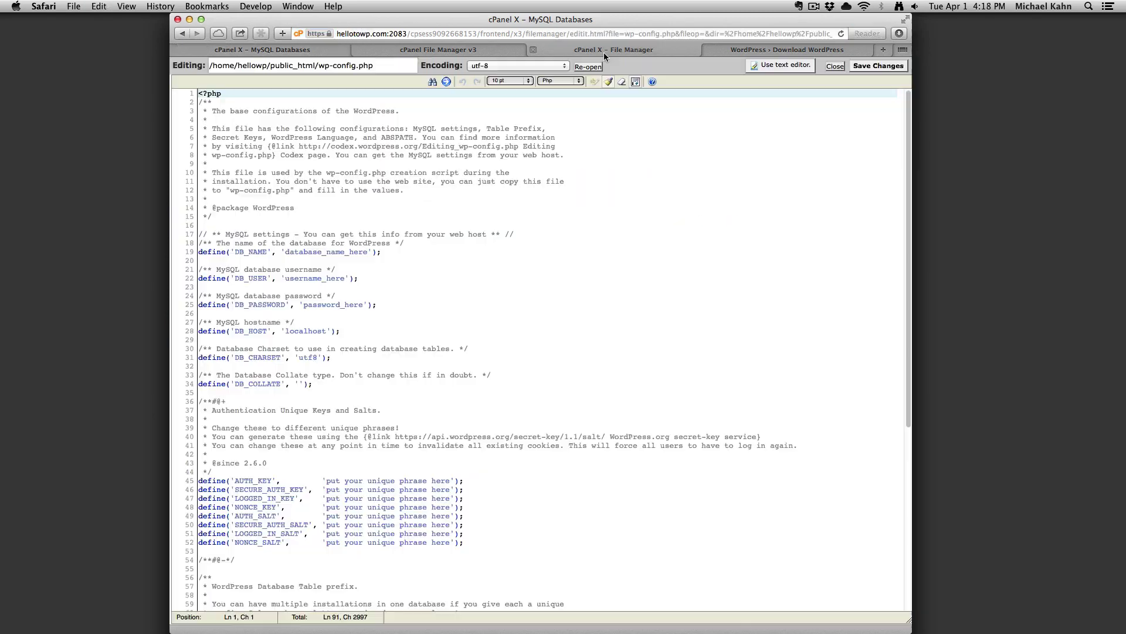
pyautogui.doubleClick(306, 251)
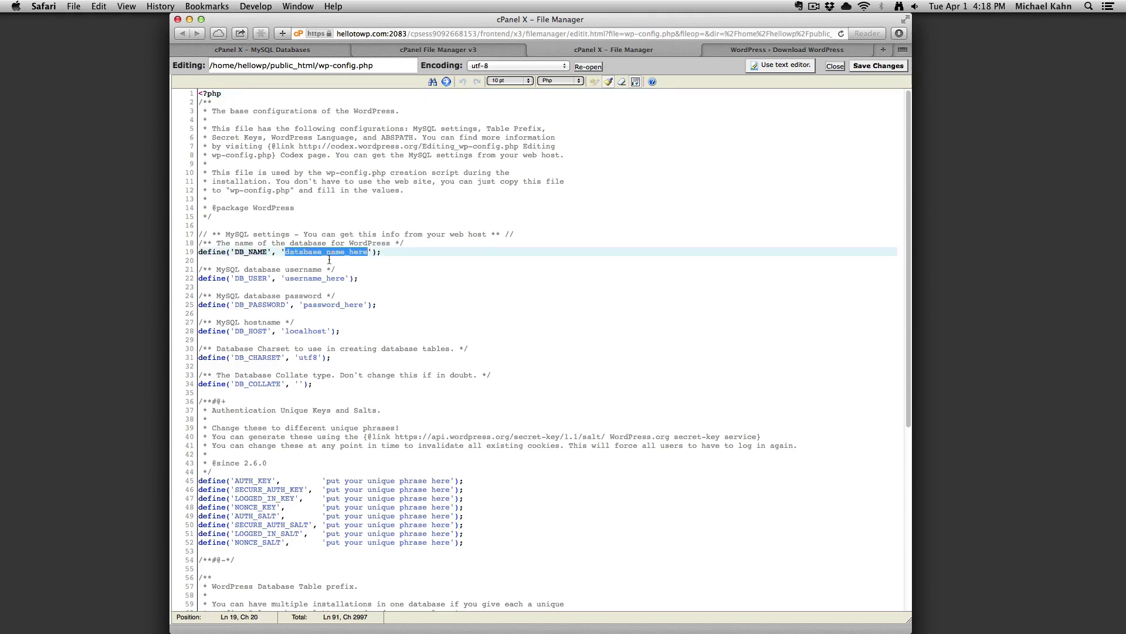
pyautogui.press('super+v')
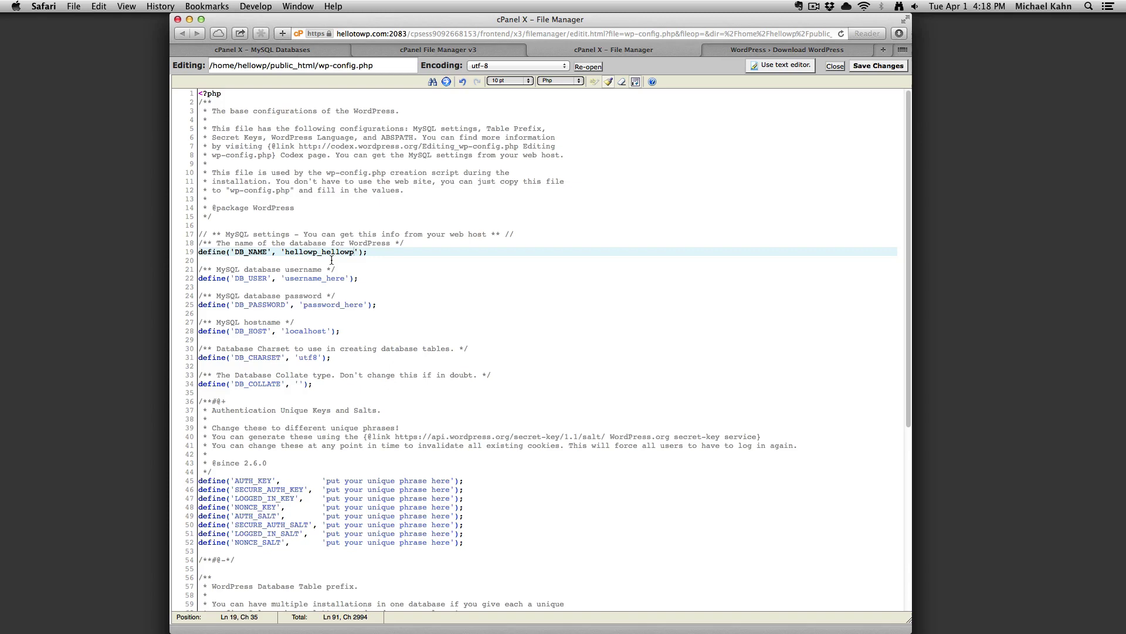
pyautogui.click(299, 51)
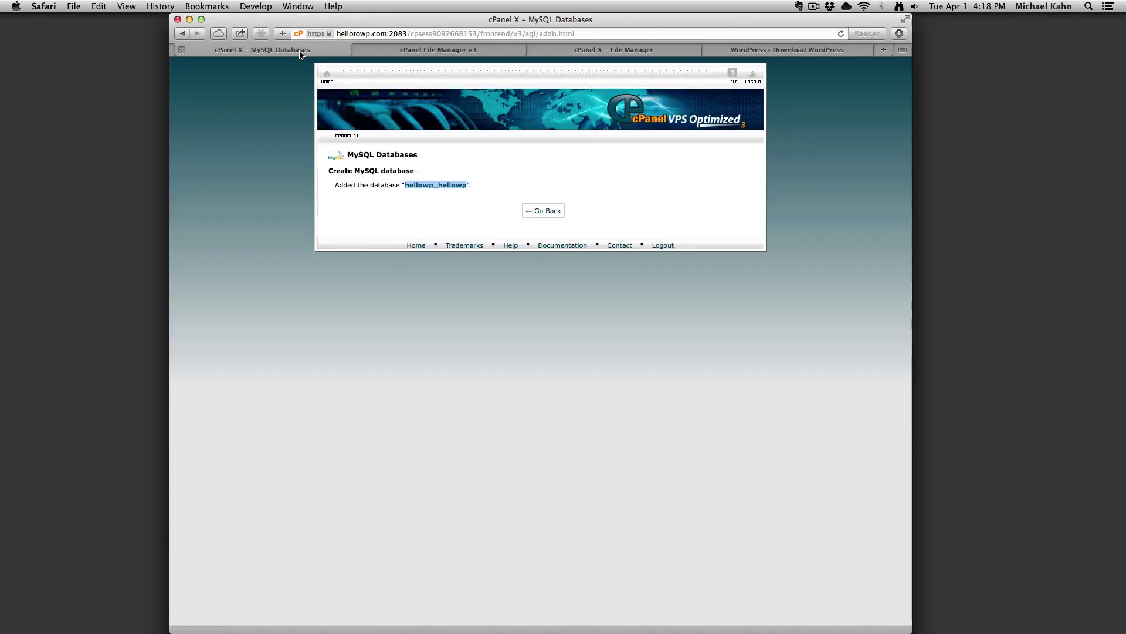
pyautogui.click(541, 214)
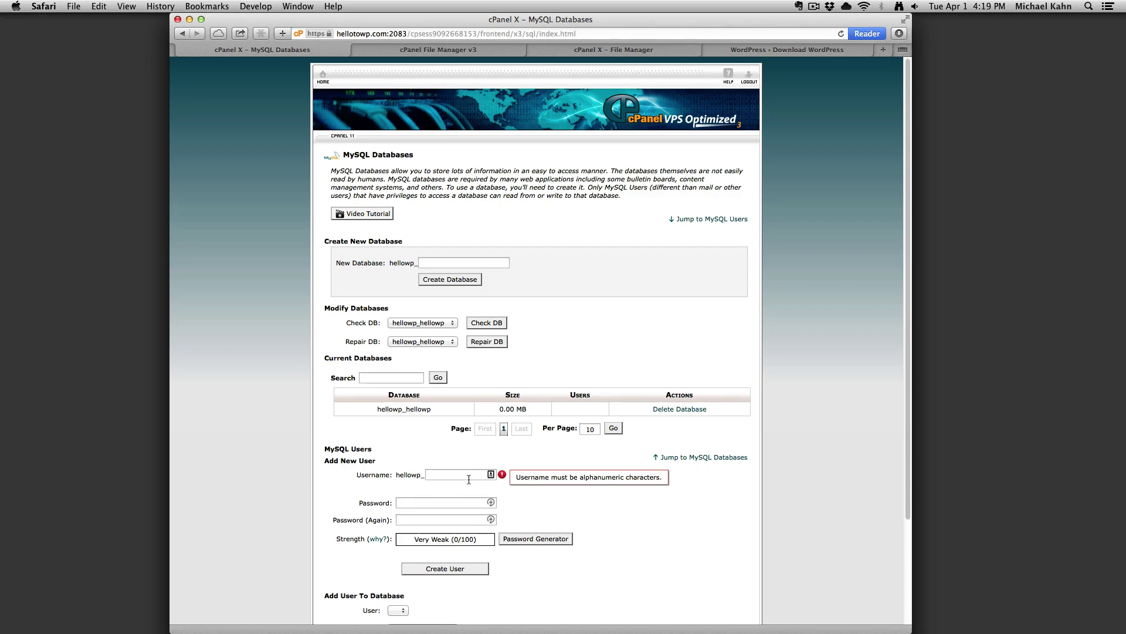
pyautogui.click(469, 479)
# Enter MySQL username hellowp, generate and copy an 18-character password, then return to wp-config.php.
pyautogui.write('hellowp')
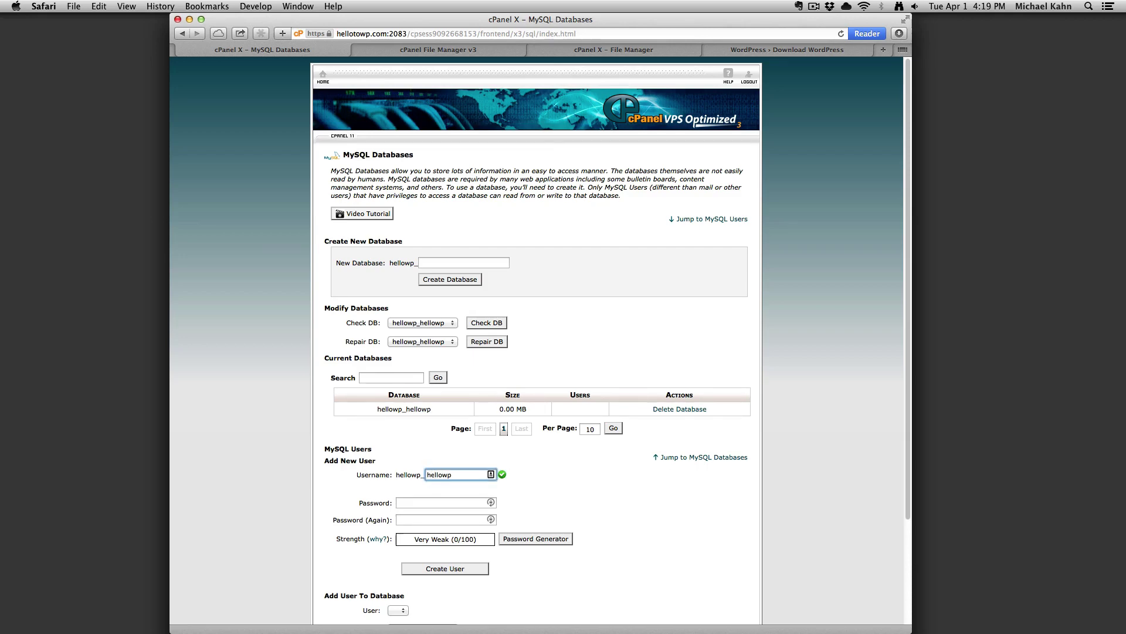
pyautogui.click(533, 539)
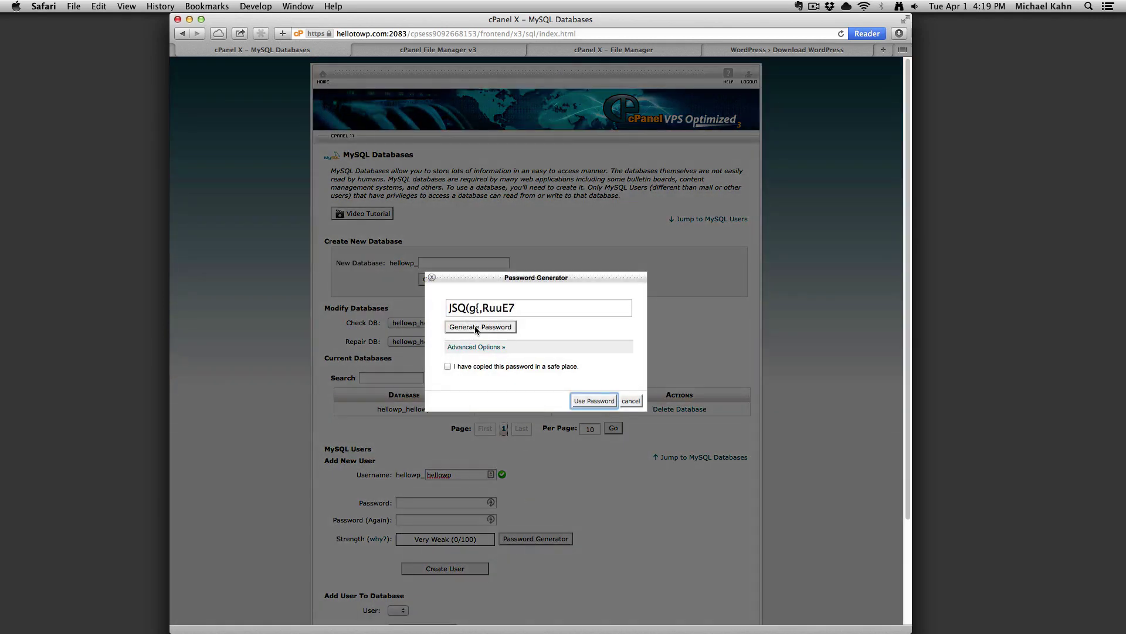
pyautogui.click(474, 347)
pyautogui.click(476, 364)
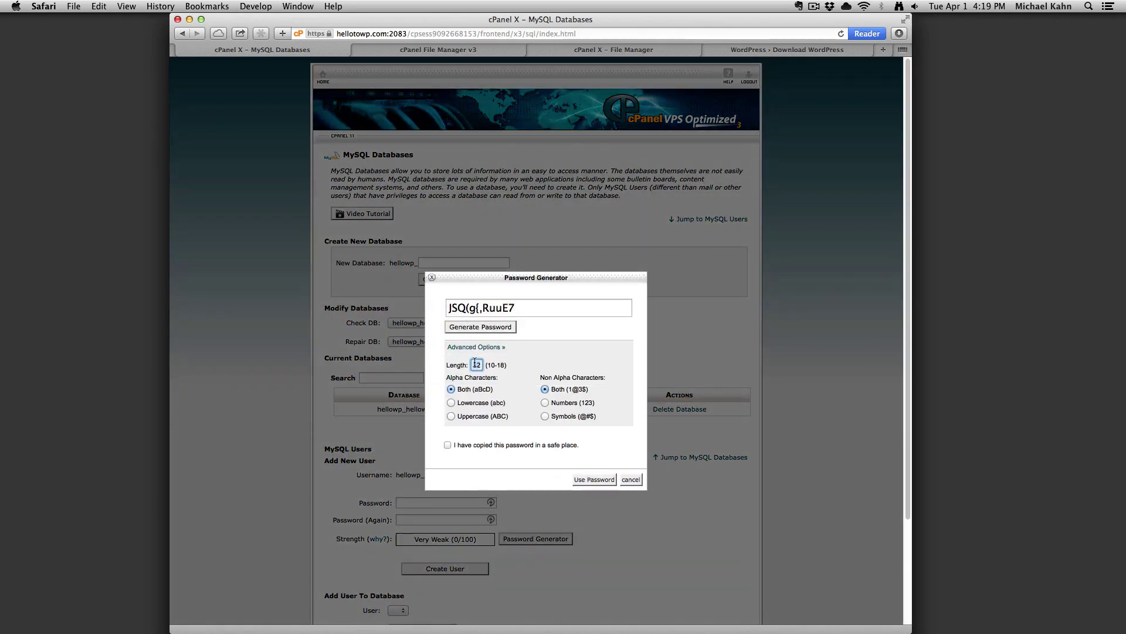
pyautogui.write('18')
pyautogui.click(496, 326)
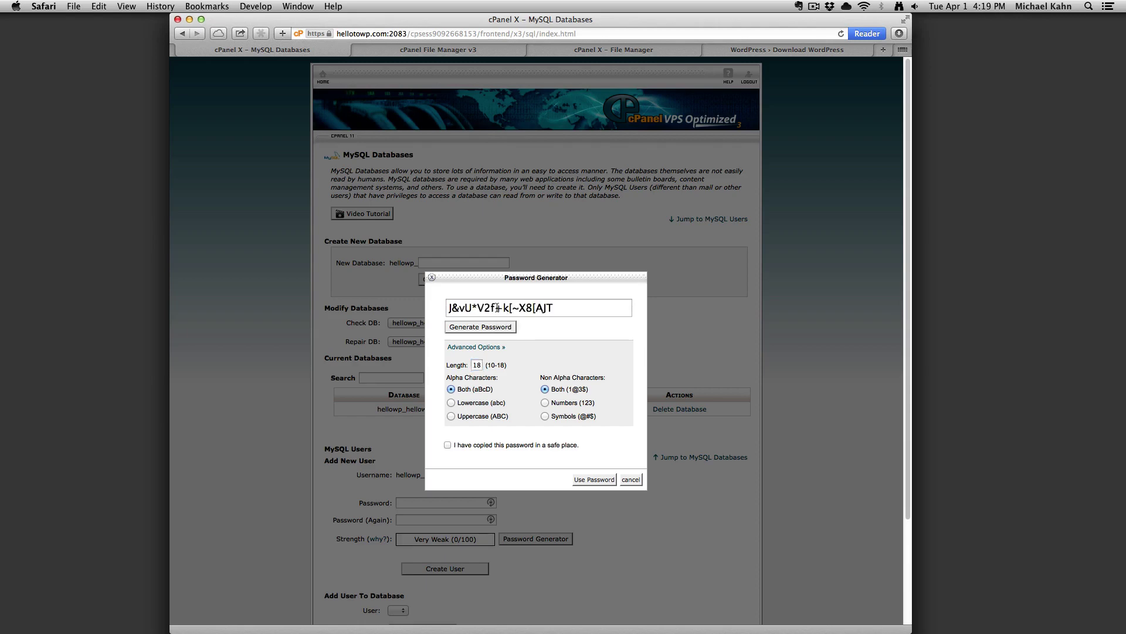
pyautogui.tripleClick(497, 307)
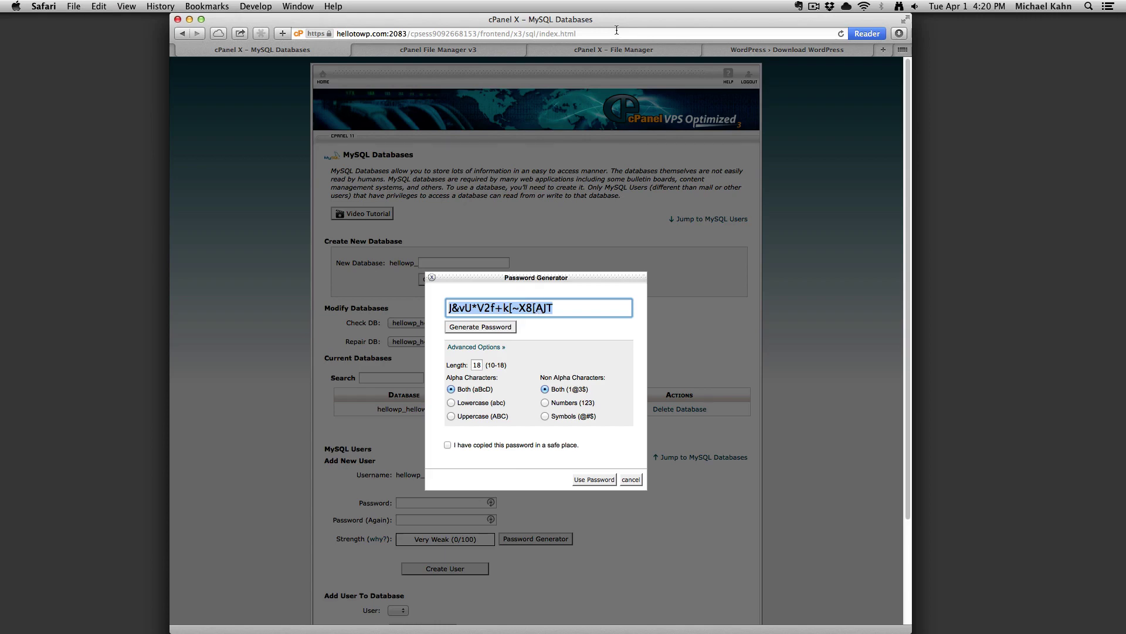
pyautogui.click(613, 50)
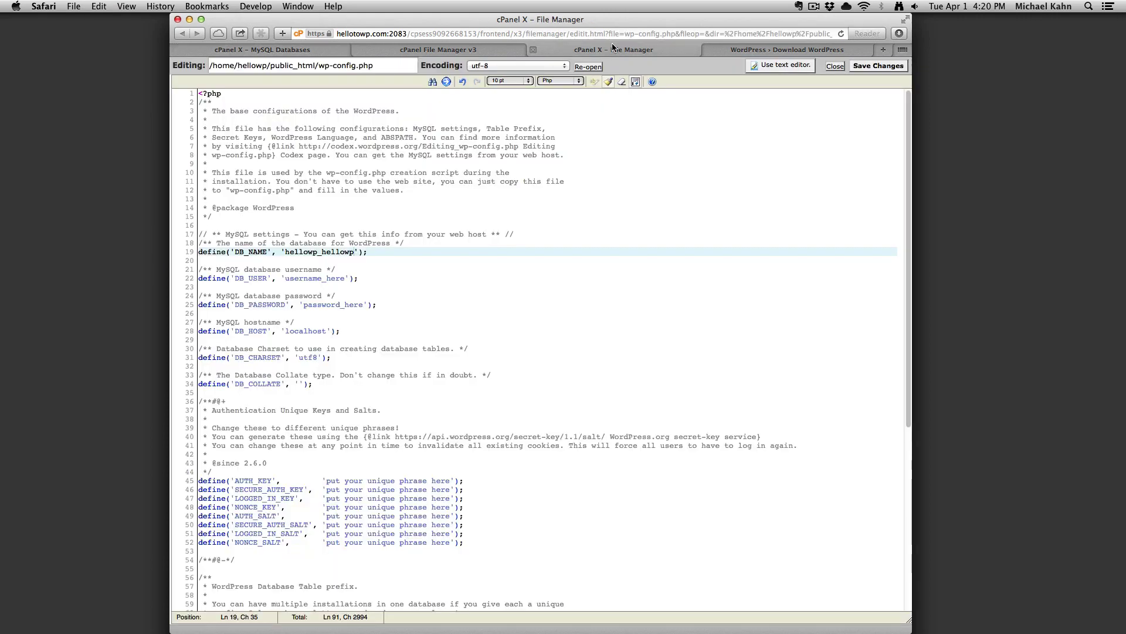
# Paste the generated password over password_here on line 25, then create the MySQL user with that password.
pyautogui.doubleClick(320, 304)
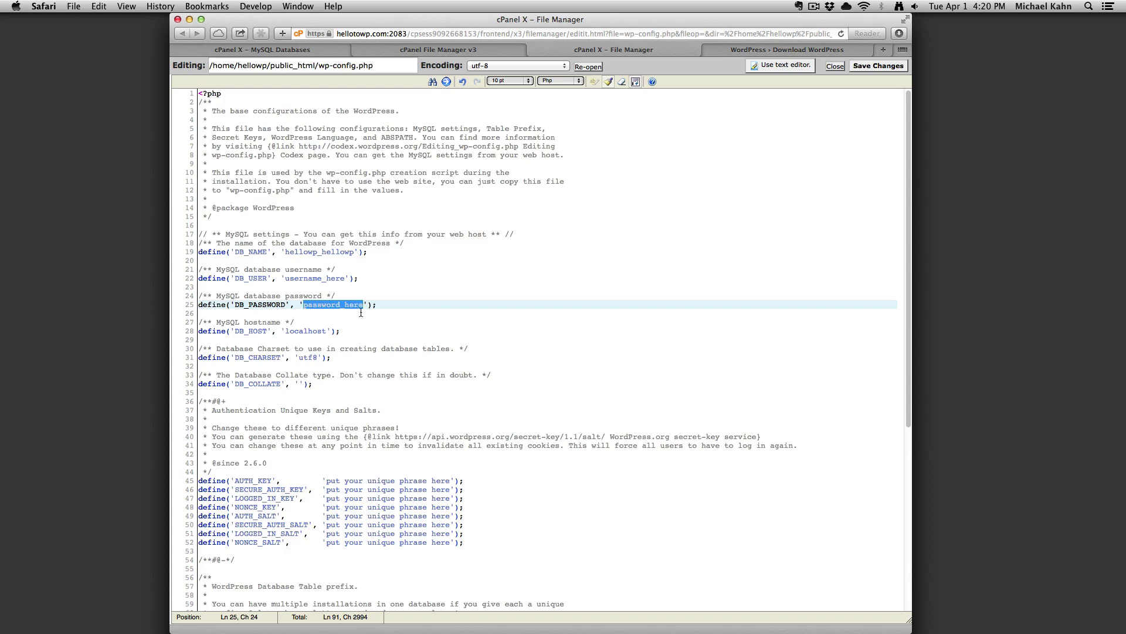
pyautogui.press('super+v')
pyautogui.click(287, 51)
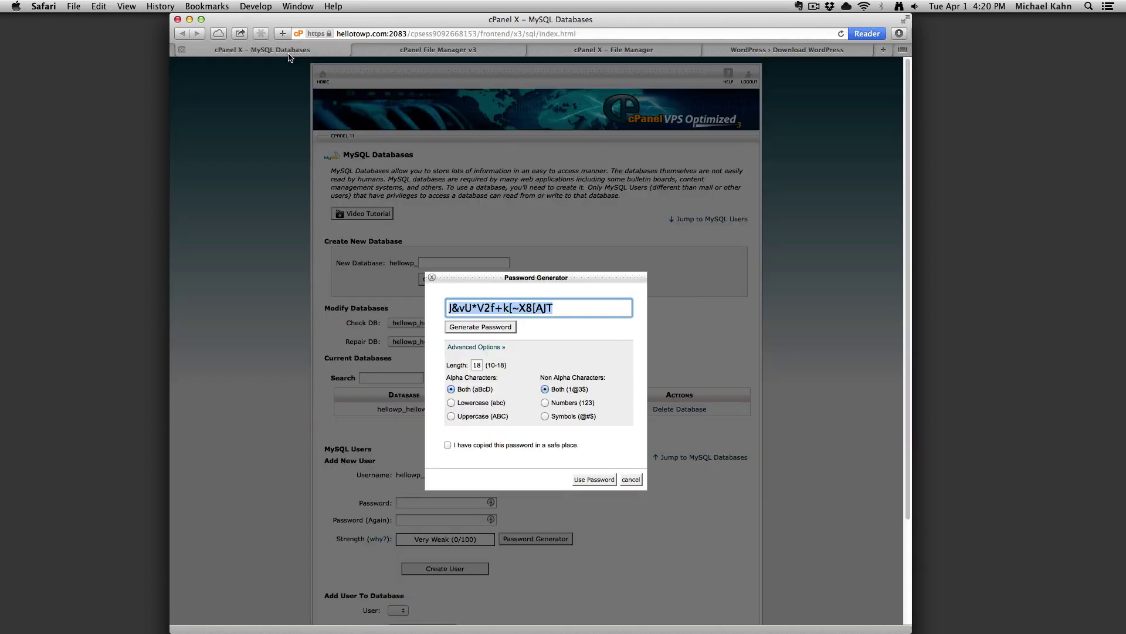
pyautogui.click(536, 447)
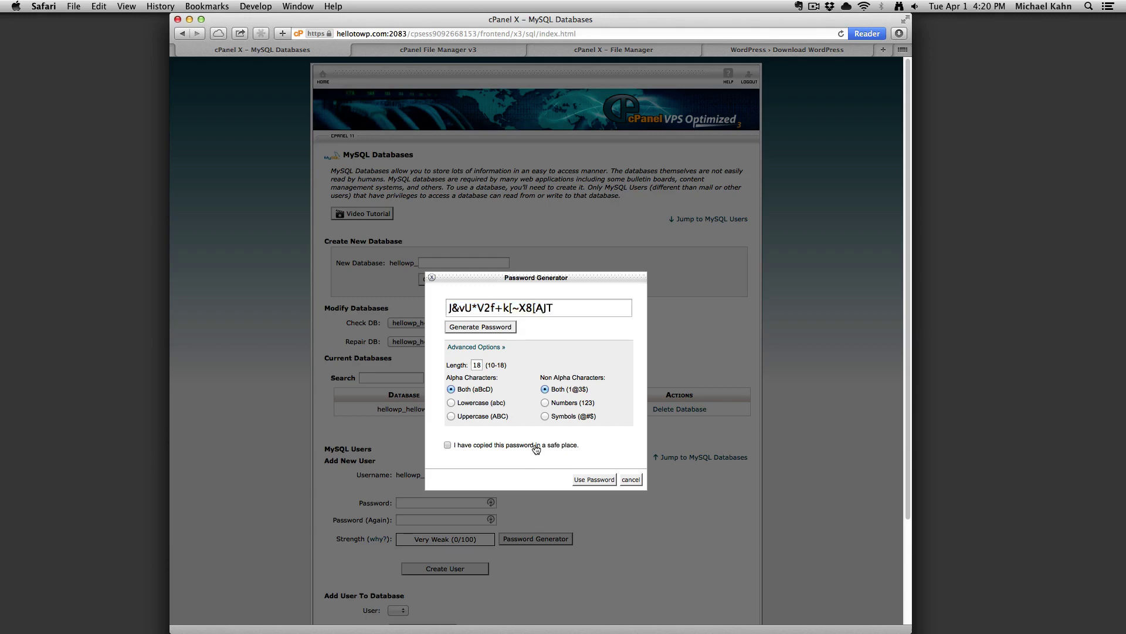
pyautogui.click(594, 480)
pyautogui.click(463, 567)
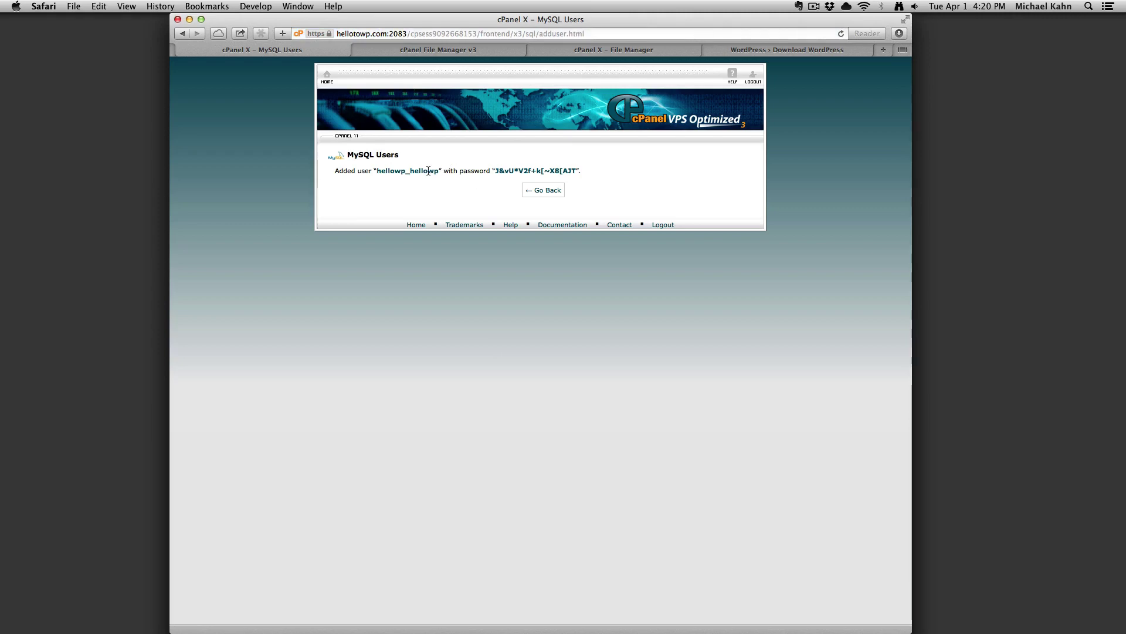
# Copy the new MySQL user name over username_here on line 22, then go back to the Added User page.
pyautogui.doubleClick(428, 170)
pyautogui.press('super+c')
pyautogui.click(586, 51)
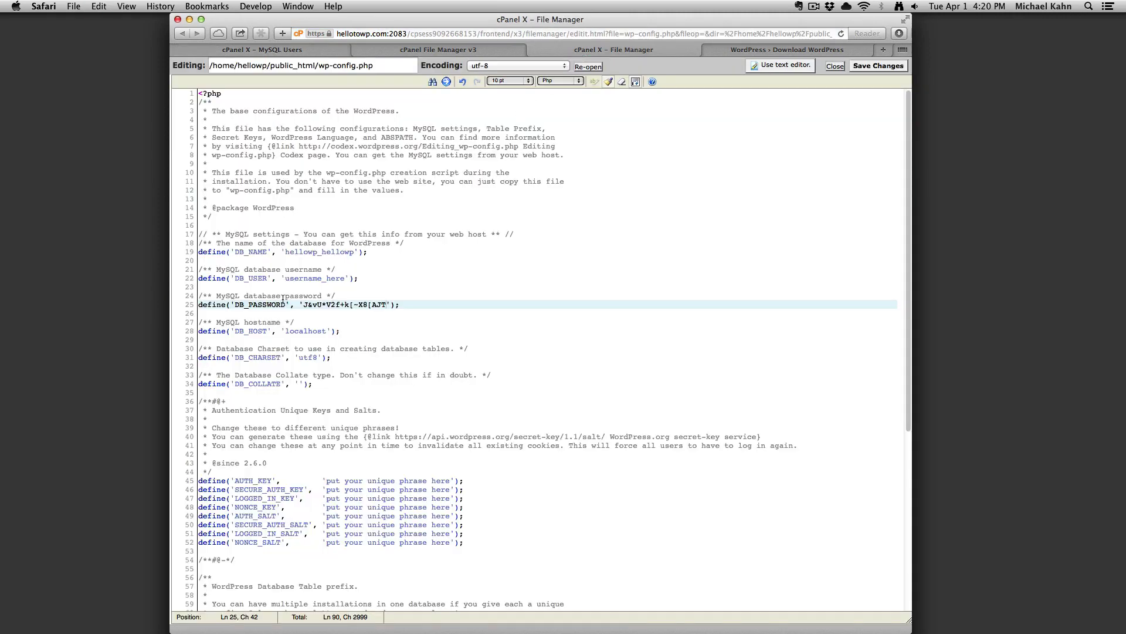
pyautogui.doubleClick(308, 278)
pyautogui.press('super+v')
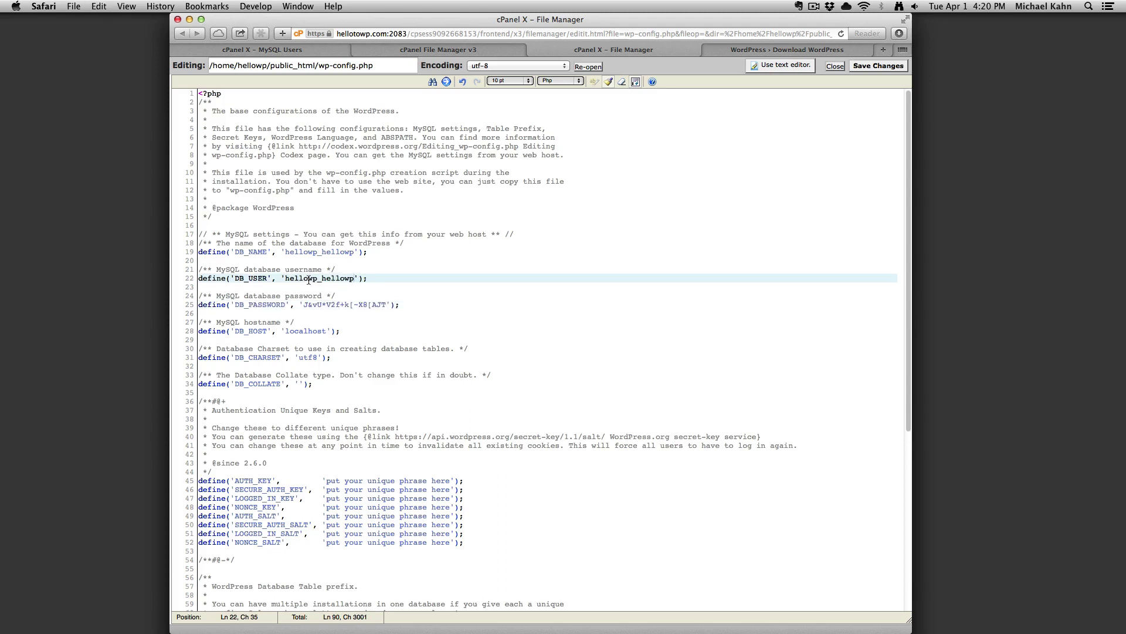
pyautogui.click(291, 51)
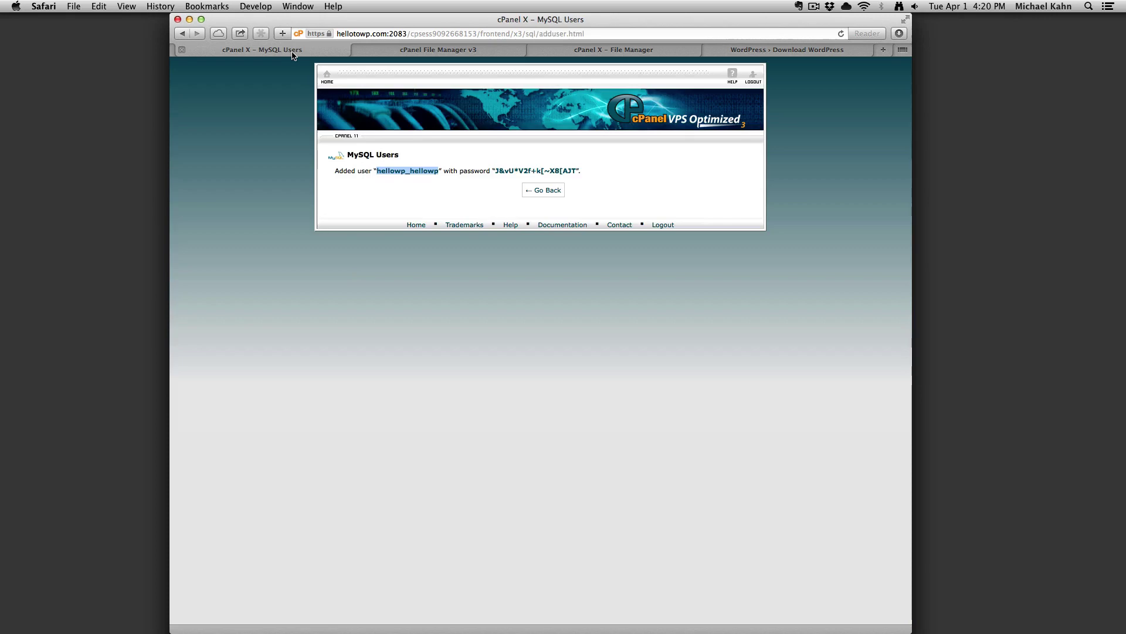
# Add user hellowp_hellowp to database hellowp_hellowp with ALL PRIVILEGES and apply the changes.
pyautogui.click(539, 192)
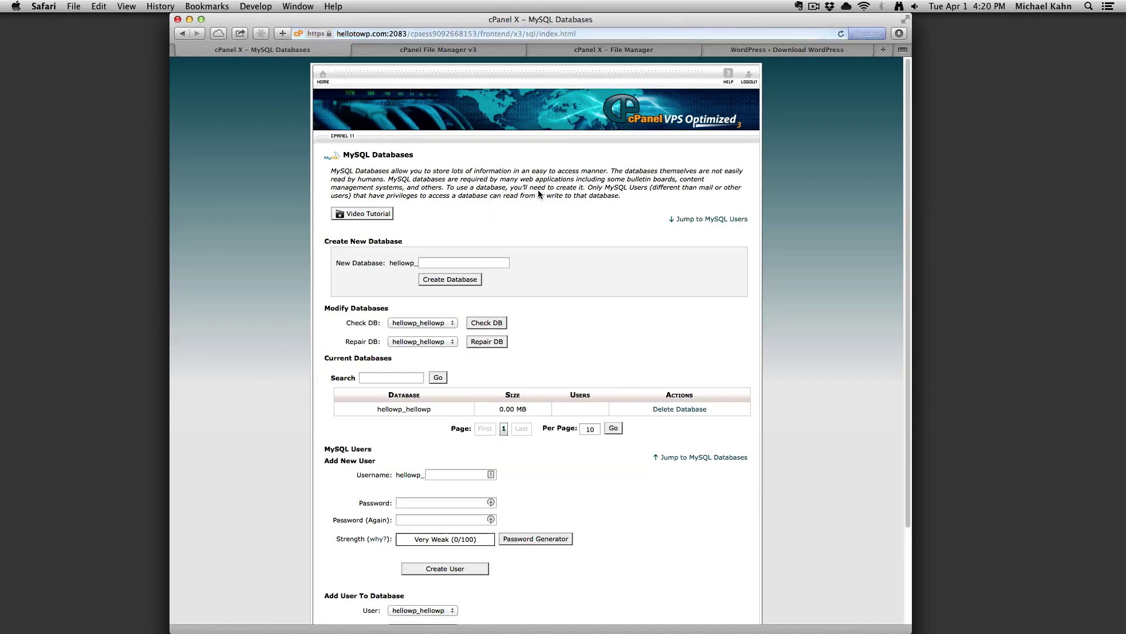
pyautogui.scroll(-4, 439, 447)
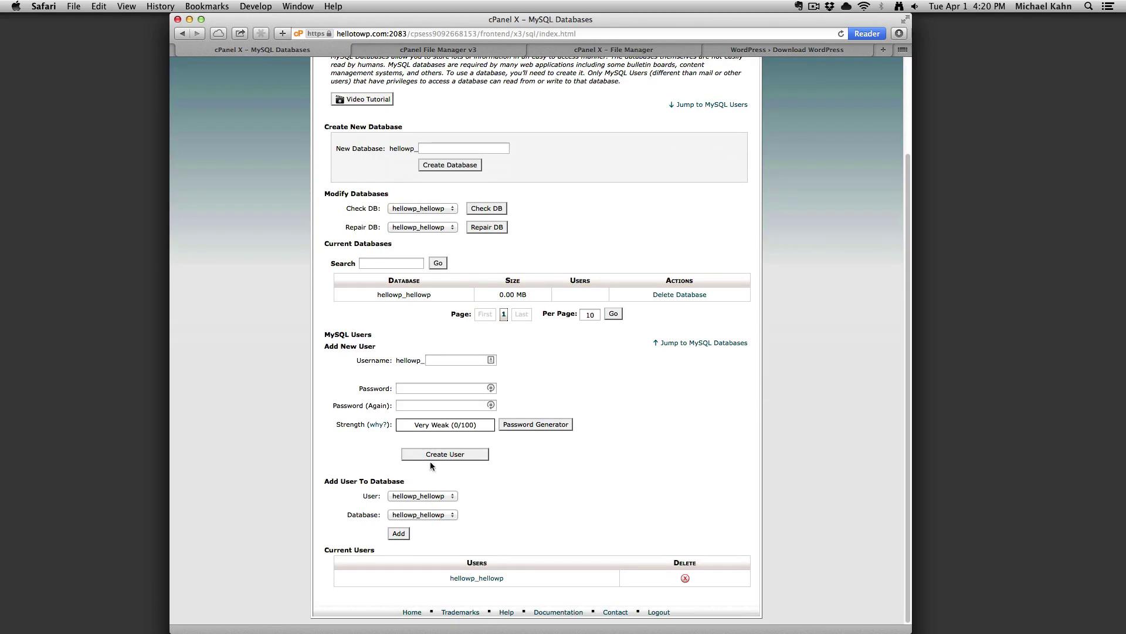
pyautogui.click(394, 535)
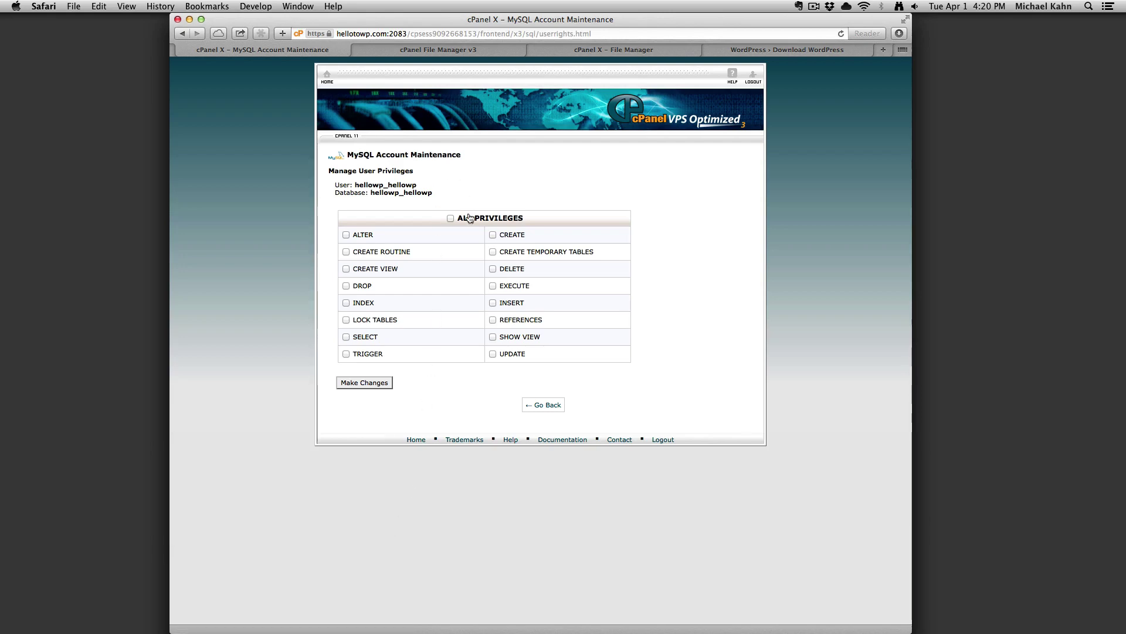
pyautogui.click(450, 218)
pyautogui.click(375, 382)
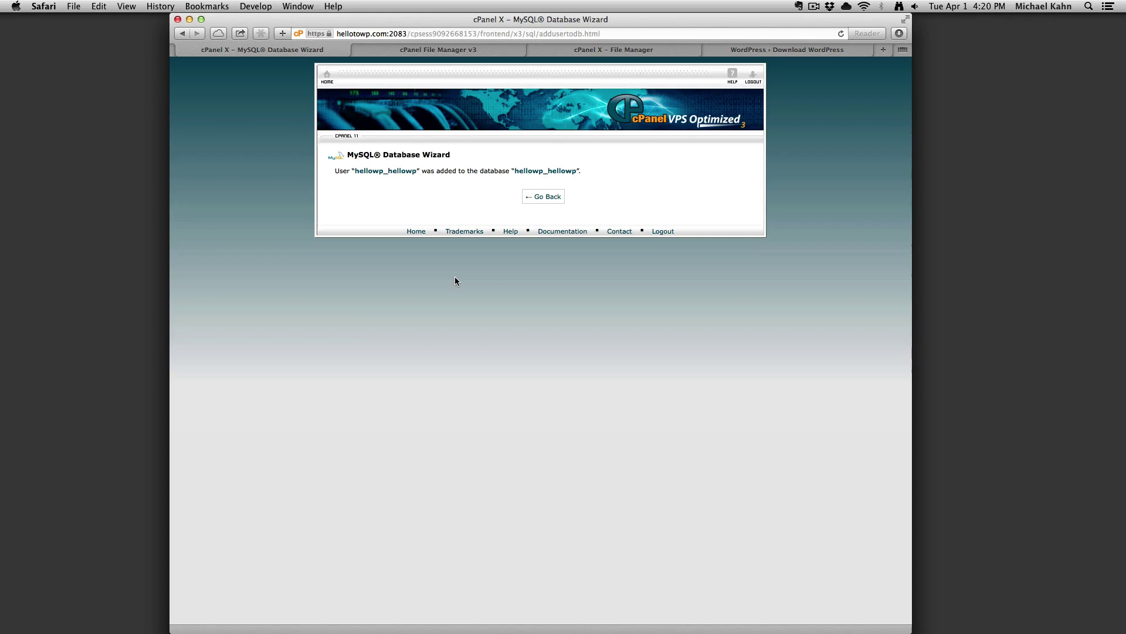
# Copy the secret-key service URL from line 40 of wp-config.php.
pyautogui.click(552, 50)
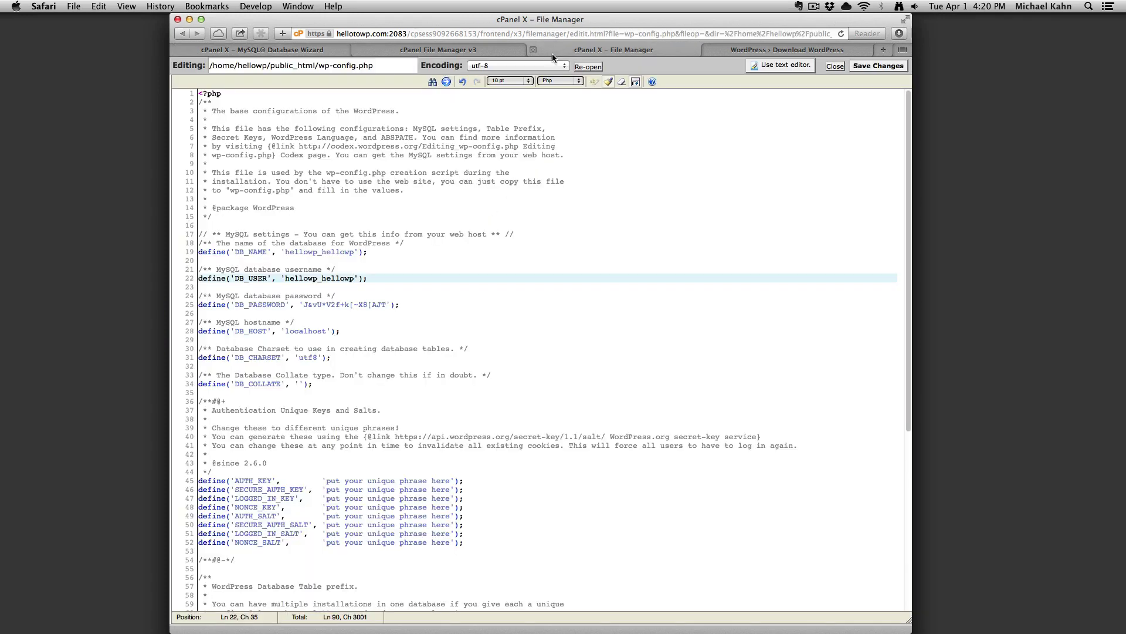
pyautogui.moveTo(395, 437); pyautogui.dragTo(606, 437)
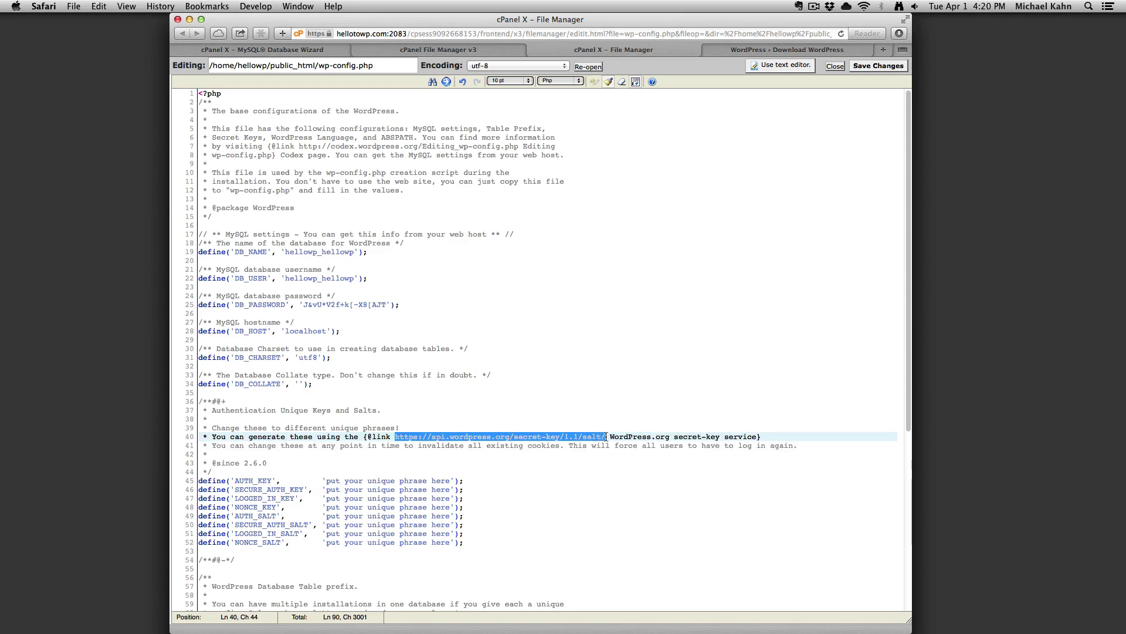
pyautogui.press('super+c')
# Load the secret-key URL, regenerate and select the keys, then select placeholder lines 45–52 in wp-config.php.
pyautogui.click(727, 53)
pyautogui.click(657, 35)
pyautogui.press('super+v')
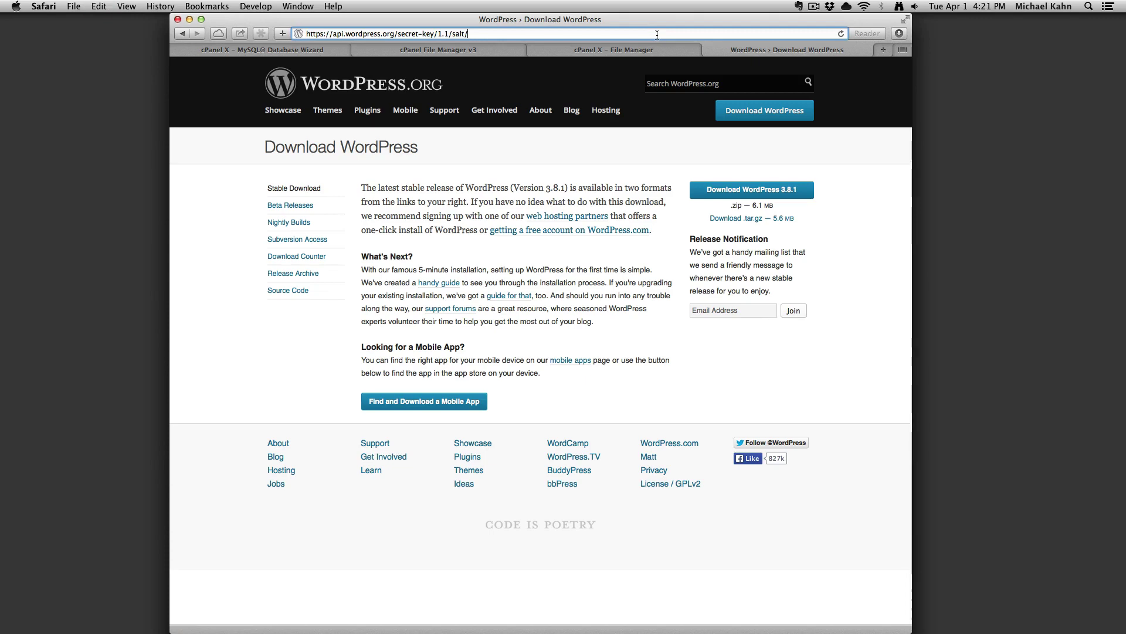
pyautogui.press('Return')
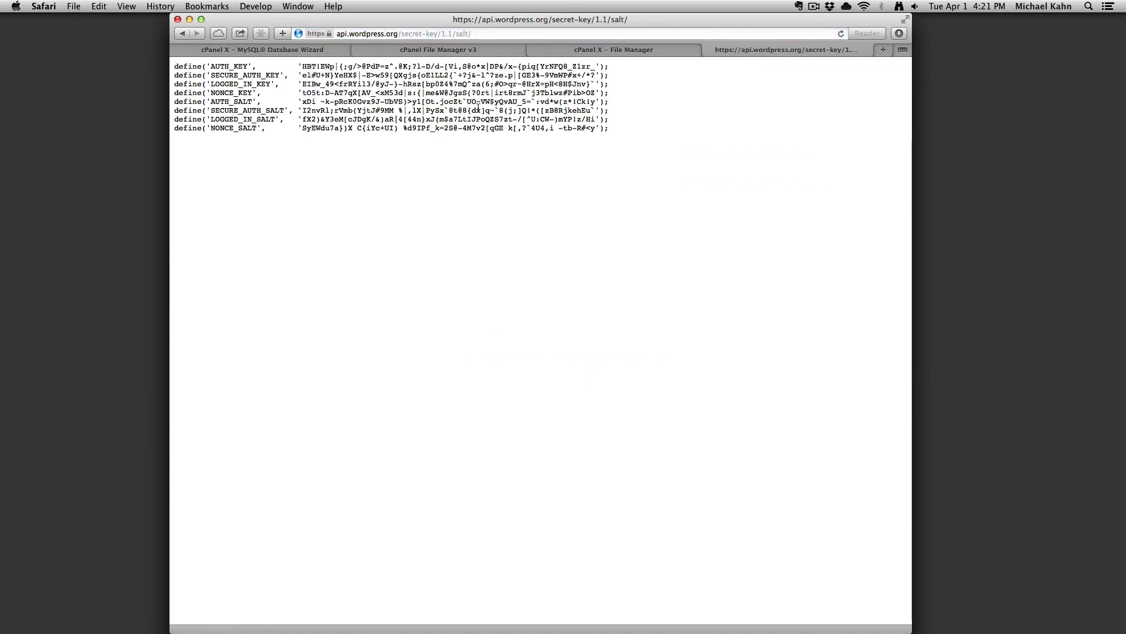
pyautogui.press('super+r')
pyautogui.press('super+r')
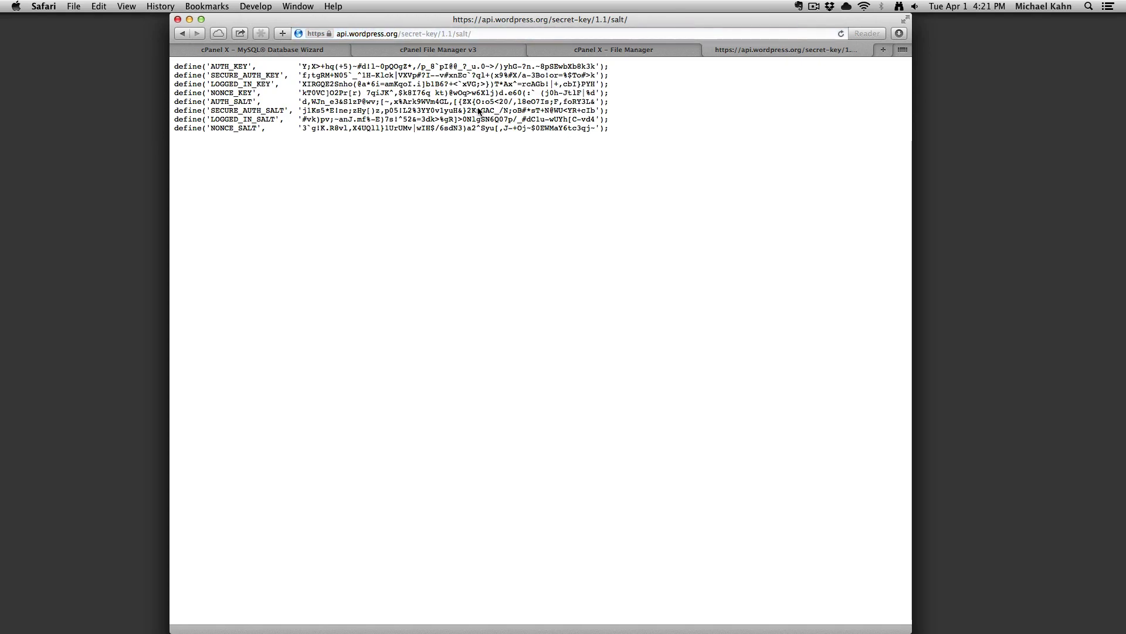
pyautogui.press('super+a')
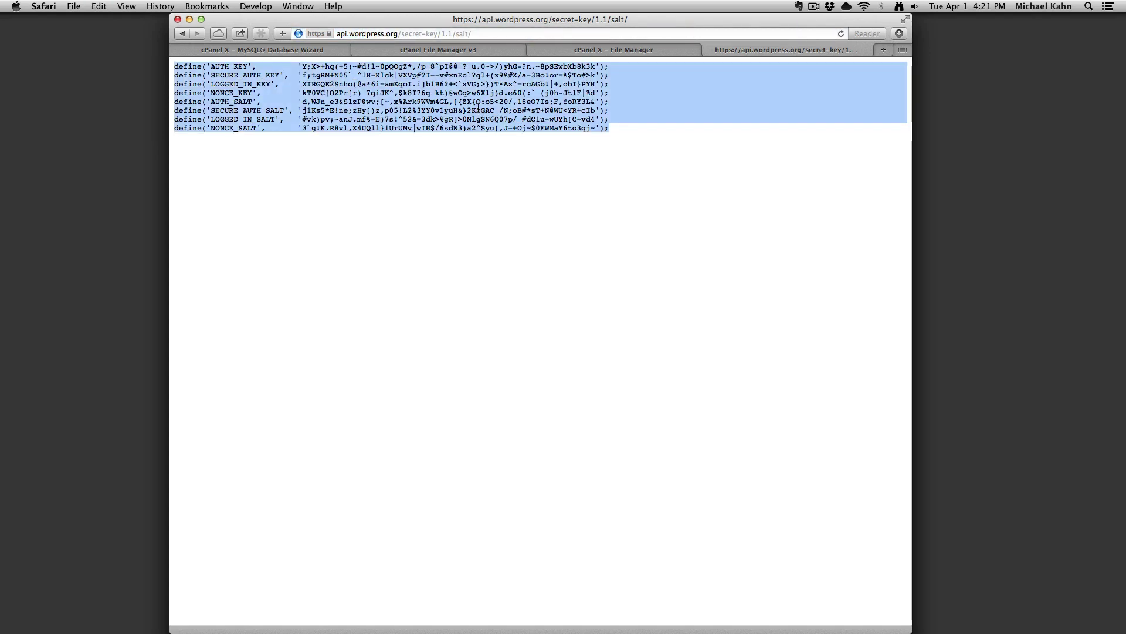
pyautogui.click(554, 51)
pyautogui.moveTo(461, 540); pyautogui.dragTo(200, 483)
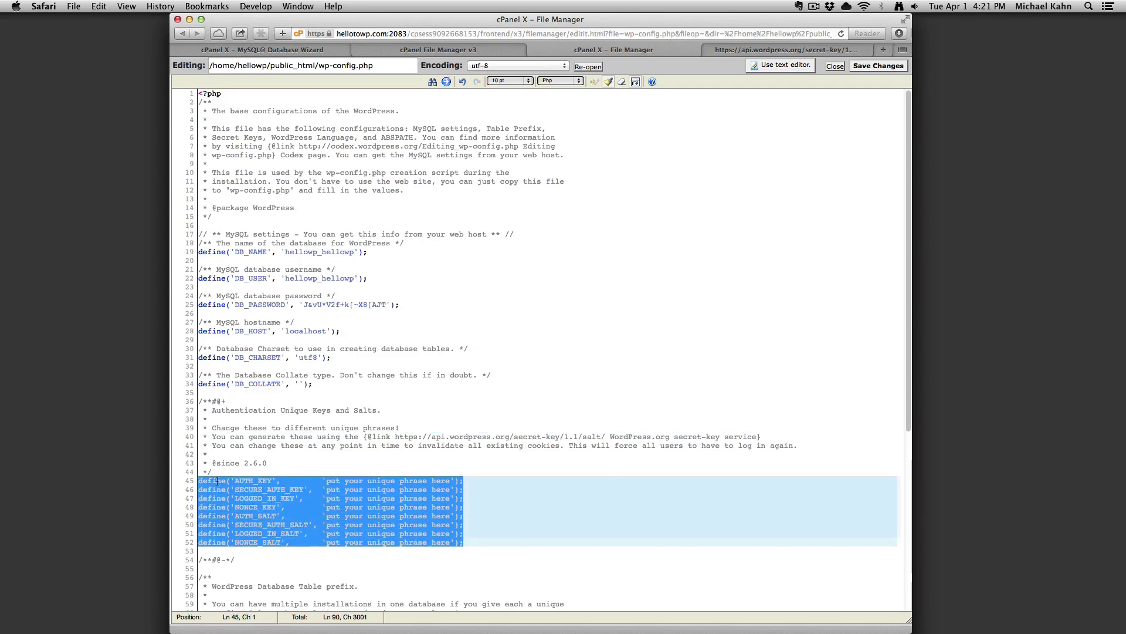
# Paste the generated keys over lines 45–52, set the table prefix to 'hellowp2014_', and save wp-config.php.
pyautogui.press('super+v')
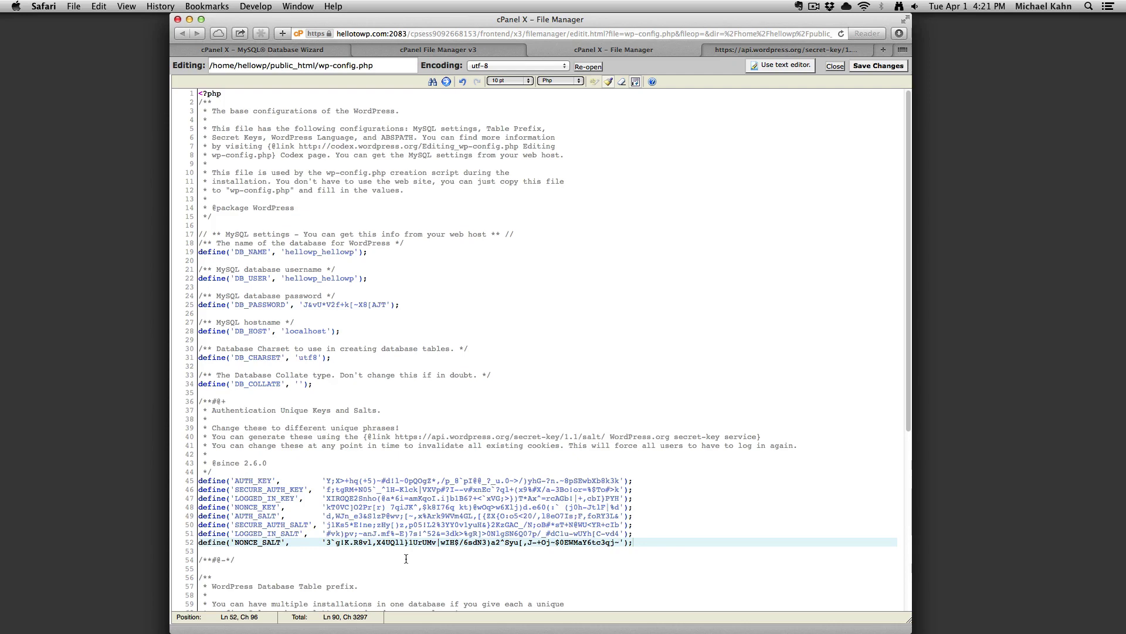
pyautogui.scroll(-3, 406, 558)
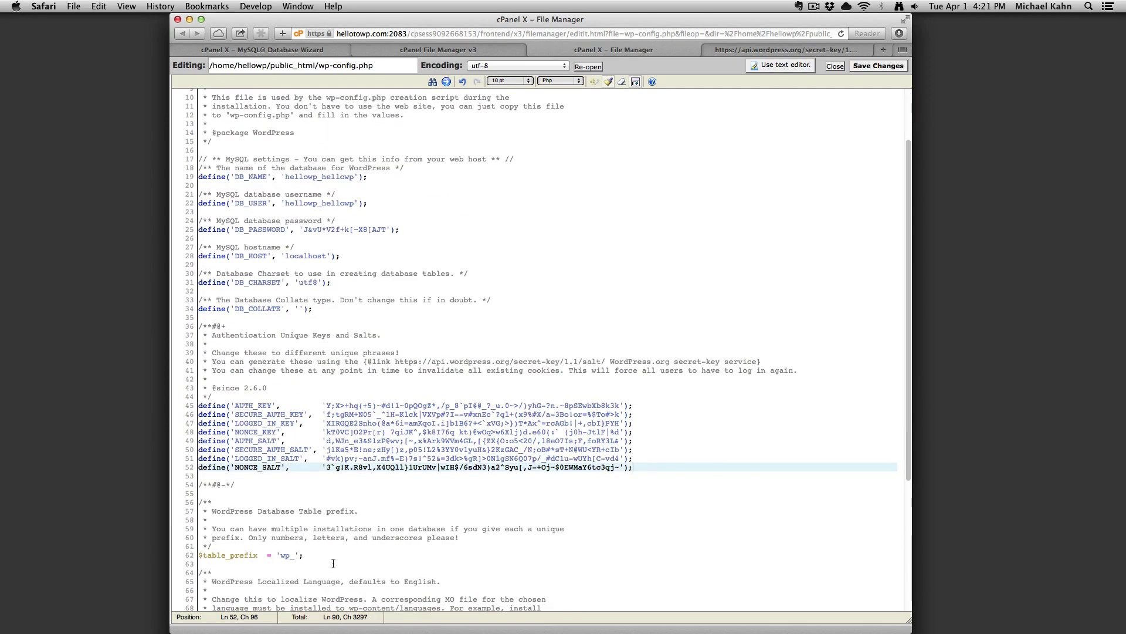
pyautogui.click(294, 556)
pyautogui.moveTo(290, 556); pyautogui.dragTo(282, 556)
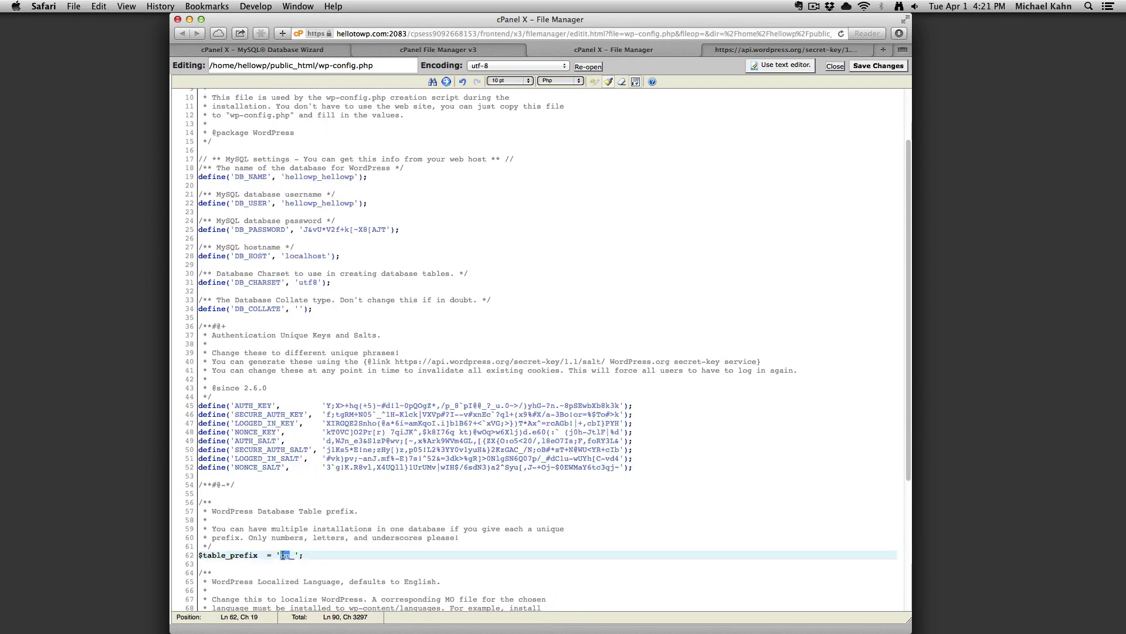
pyautogui.write('hellowp2014')
pyautogui.click(879, 68)
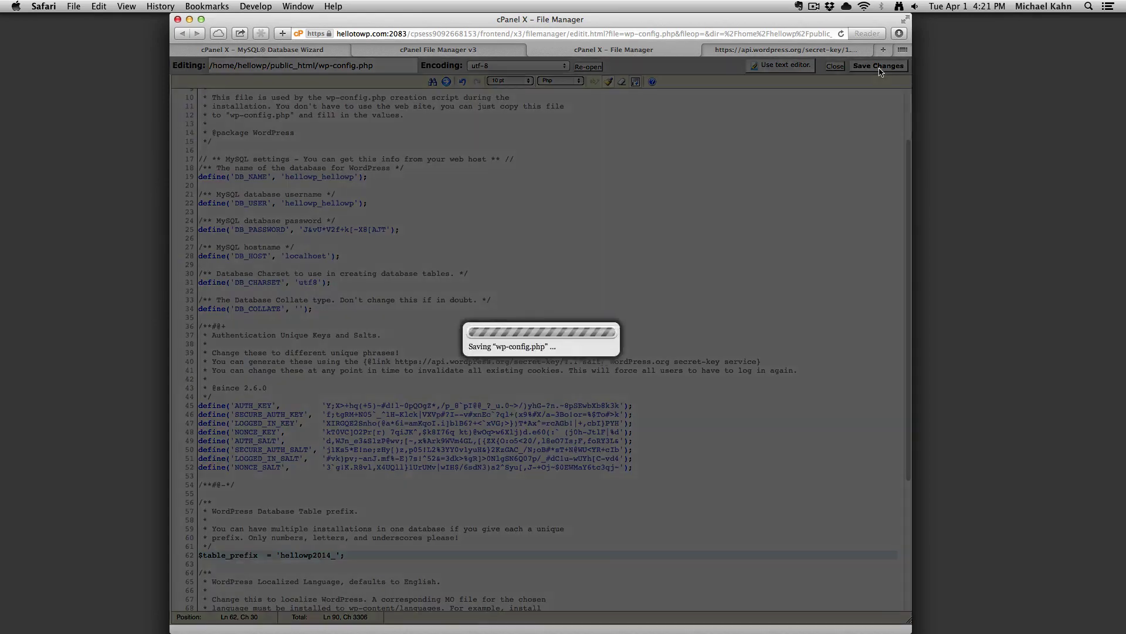
# Load hellotowp.com in a new browser tab to bring up the WordPress installer.
pyautogui.click(791, 49)
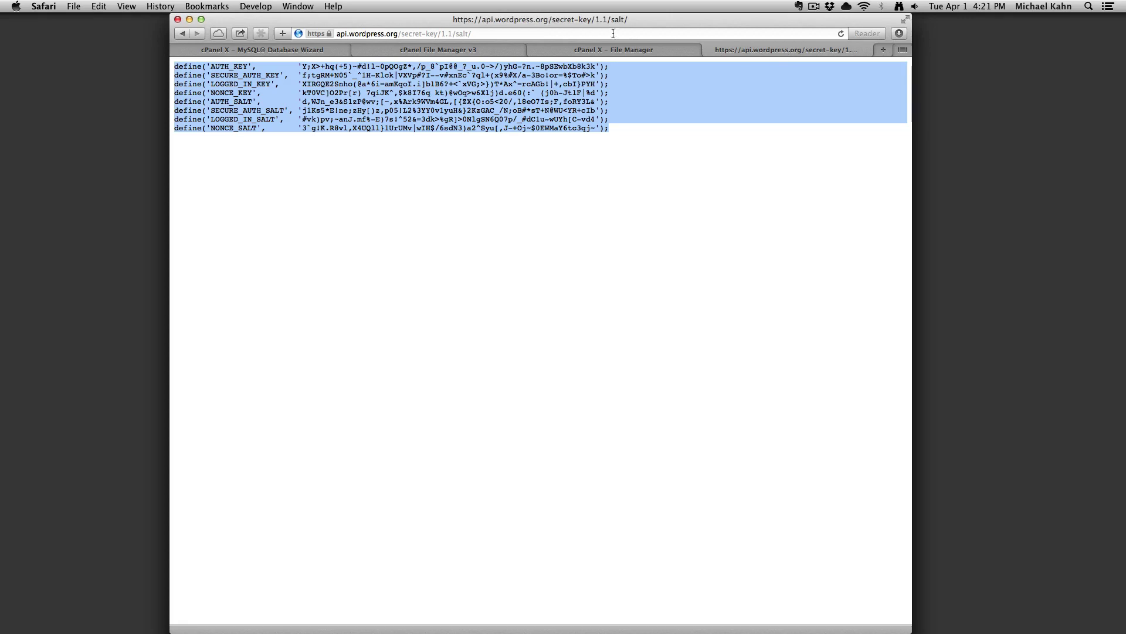
pyautogui.click(548, 33)
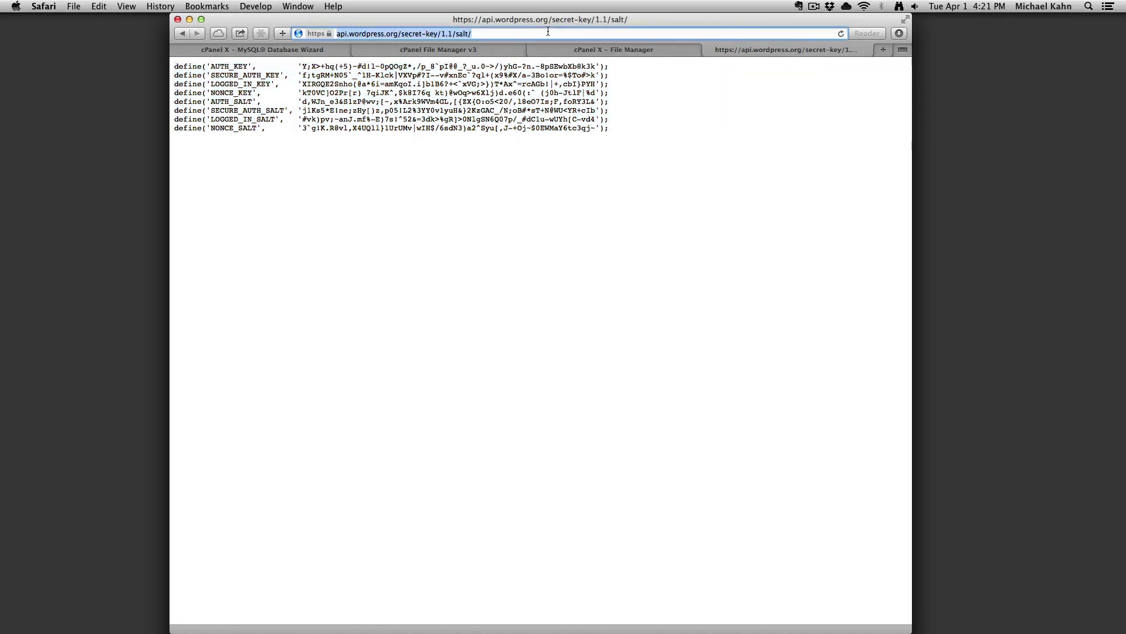
pyautogui.press('super+t')
pyautogui.write('hellotowp.')
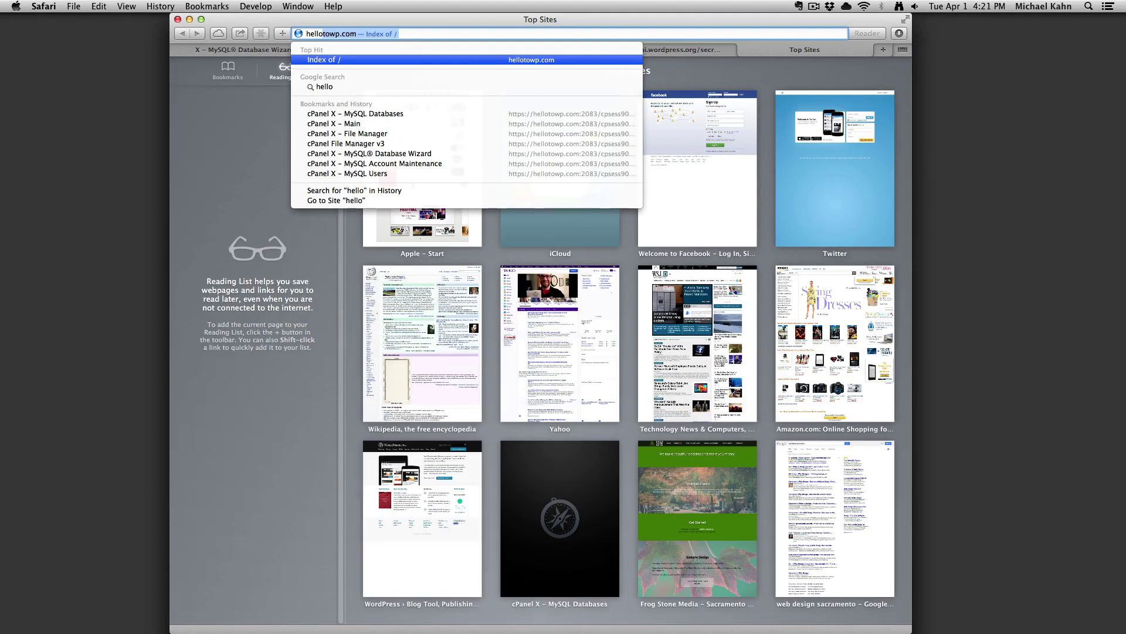
pyautogui.write('com')
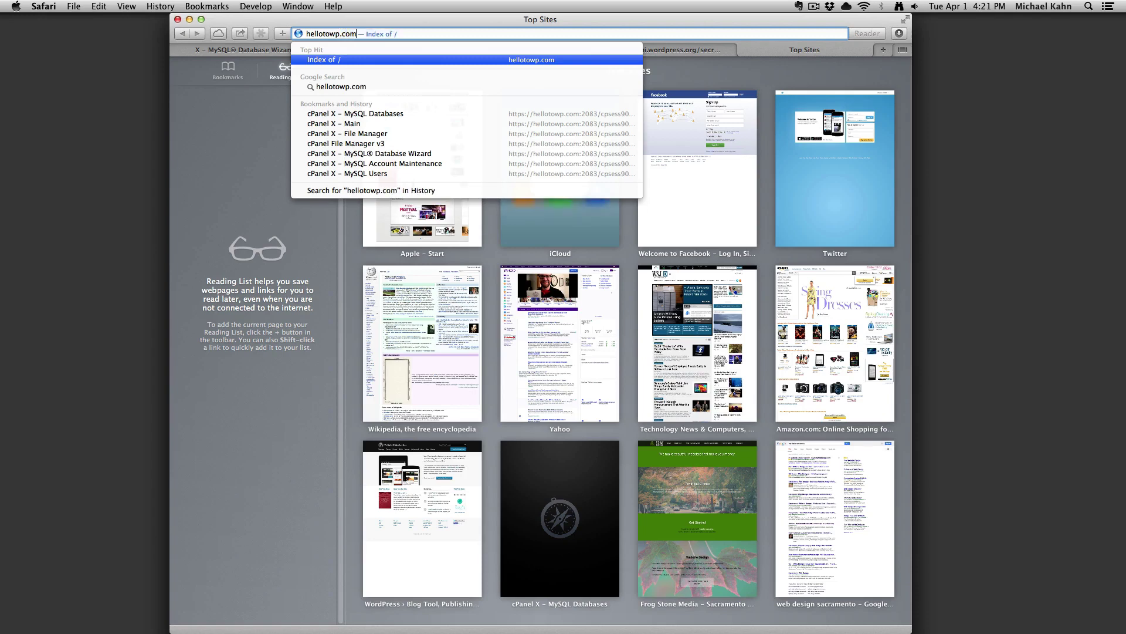
pyautogui.press('Return')
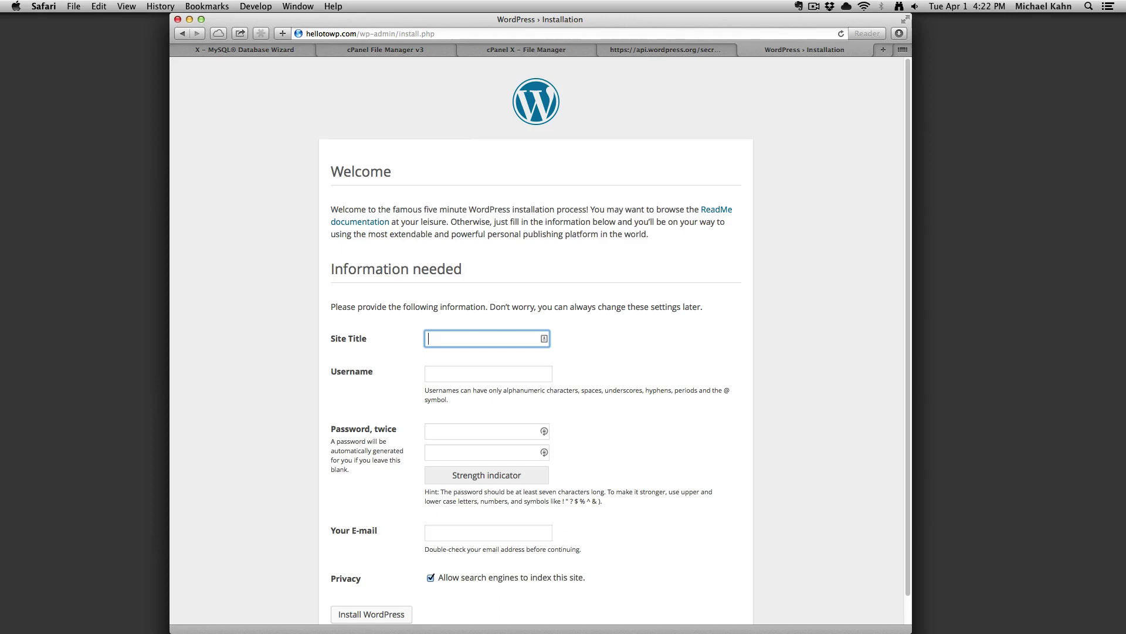
# Enter site title 'Hello To WP', an admin username, the password twice and an e-mail, then install WordPress.
pyautogui.write('Hello To WP')
pyautogui.click(489, 373)
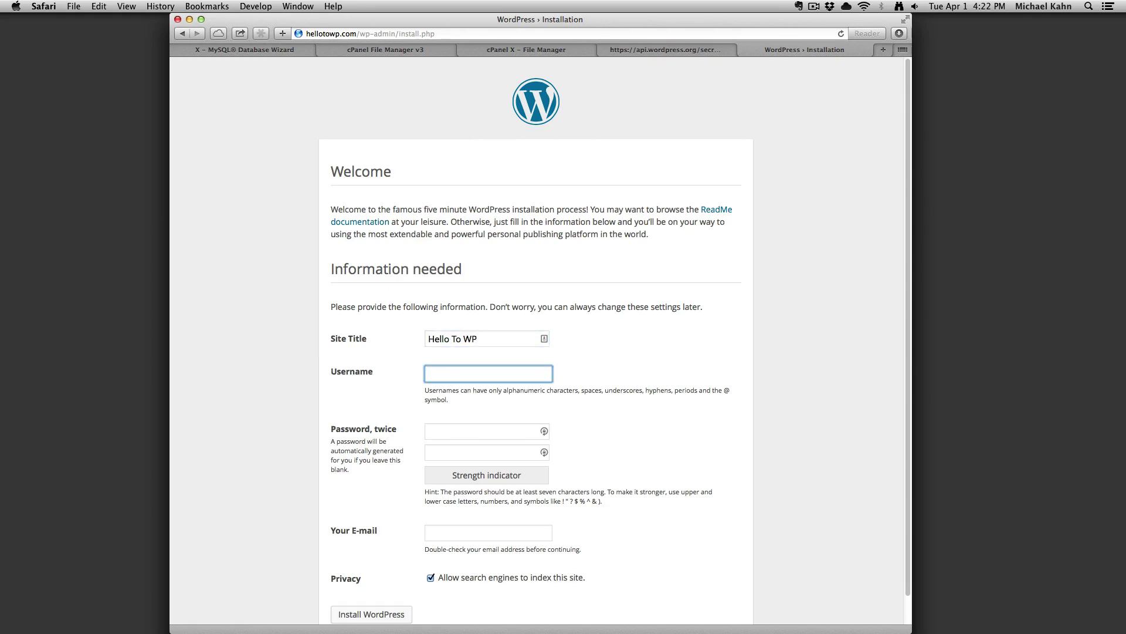
pyautogui.write('Hello')
pyautogui.press('Tab')
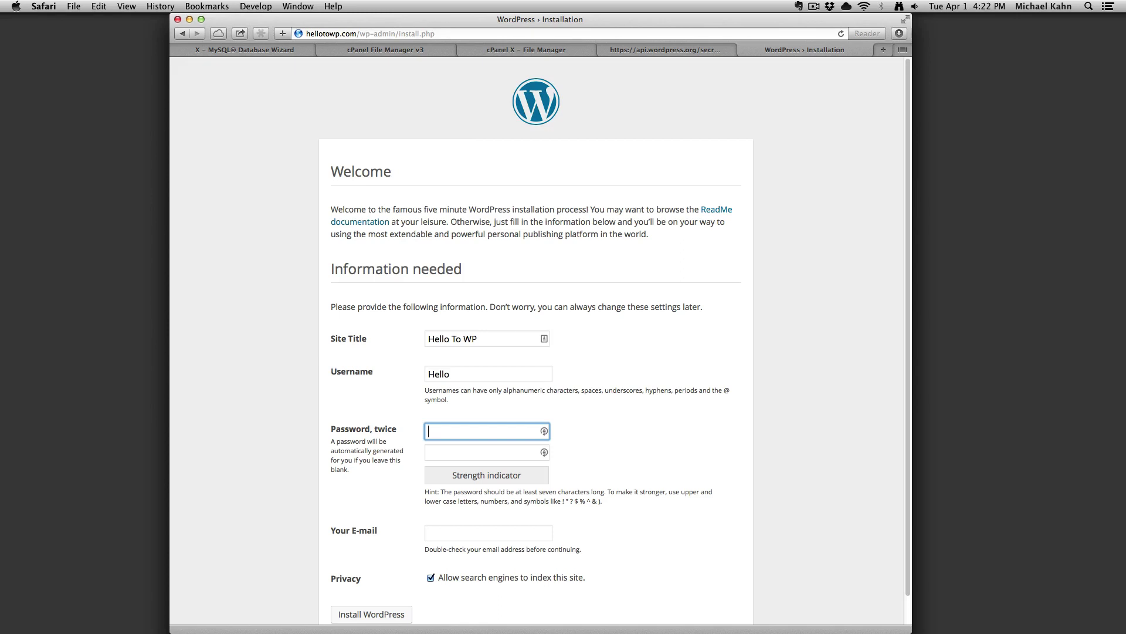
pyautogui.write('password')
pyautogui.press('Tab')
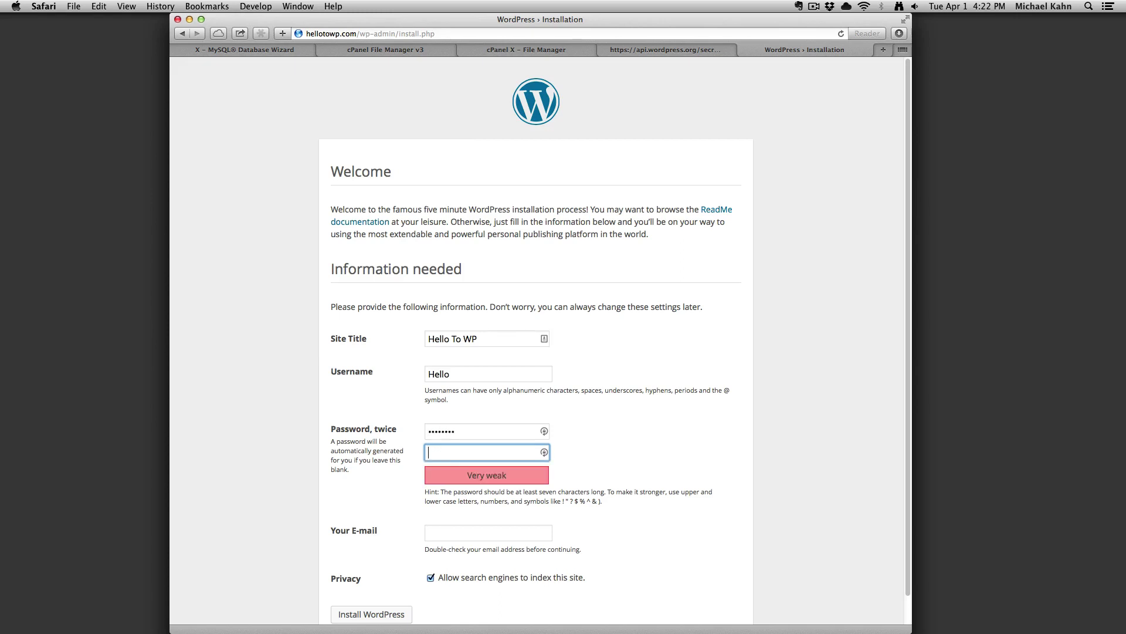
pyautogui.write('password')
pyautogui.press('Tab')
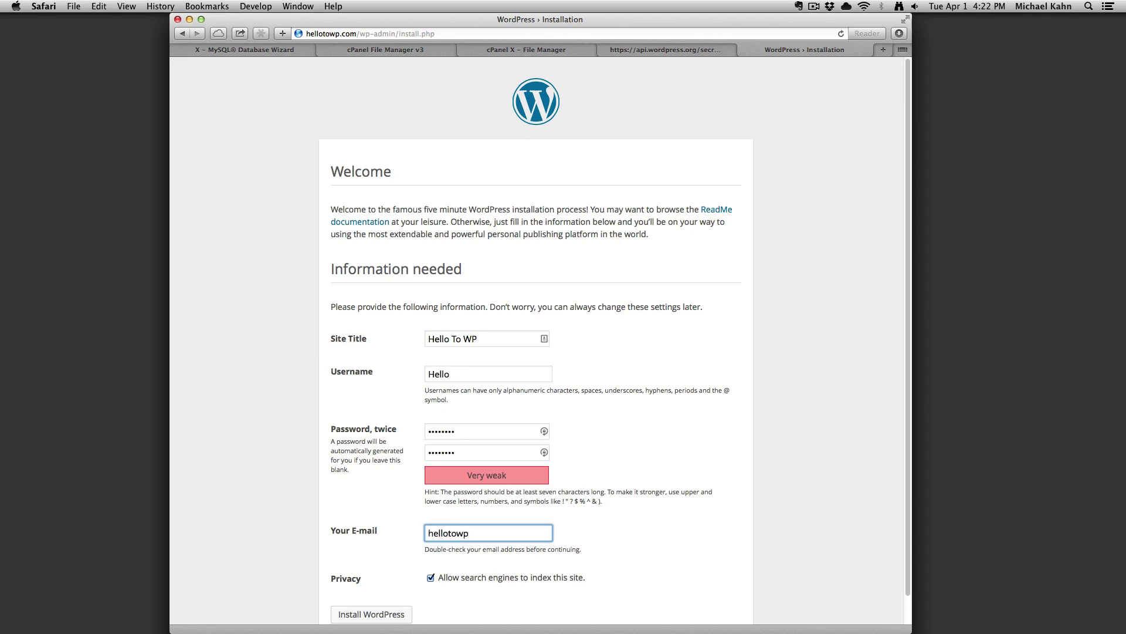
pyautogui.click(358, 613)
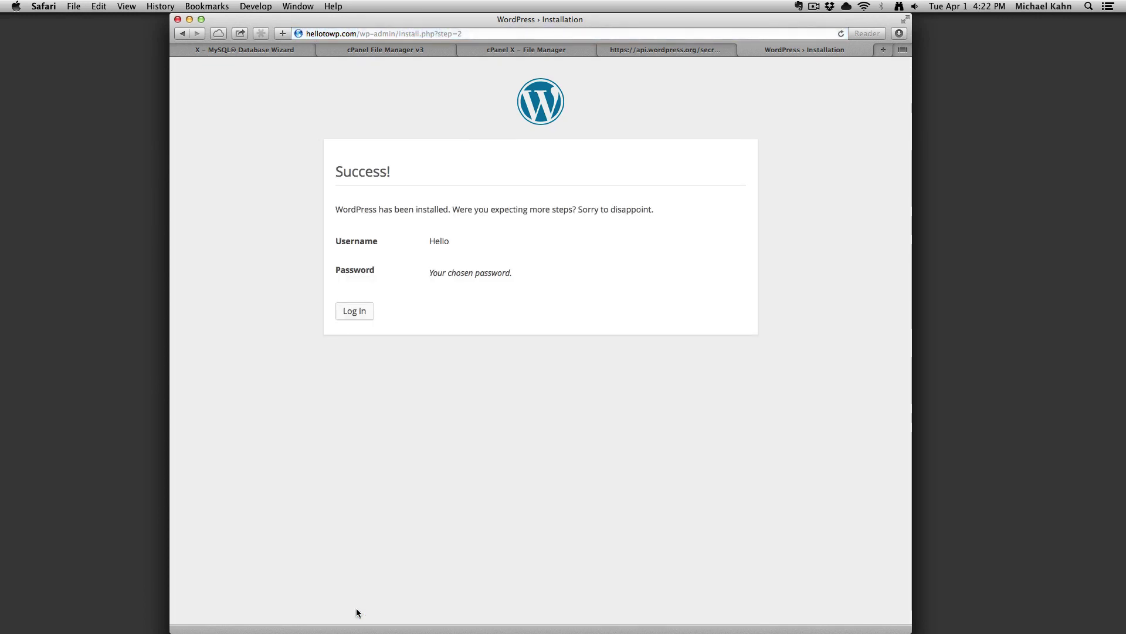